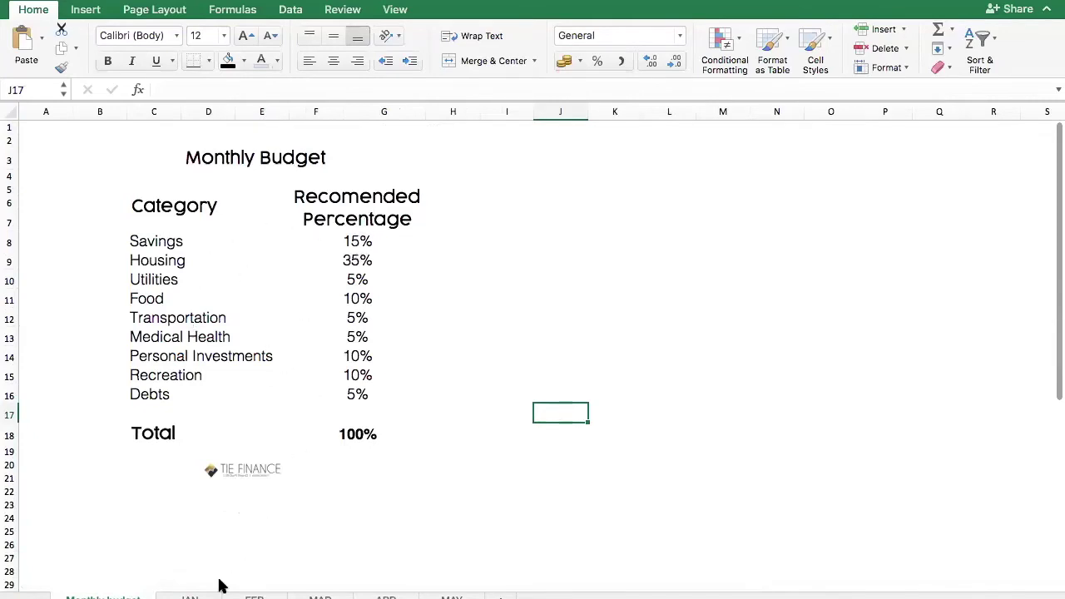
Look through the monthly budget sheets and end on the JAN sheet
left_click(189, 597)
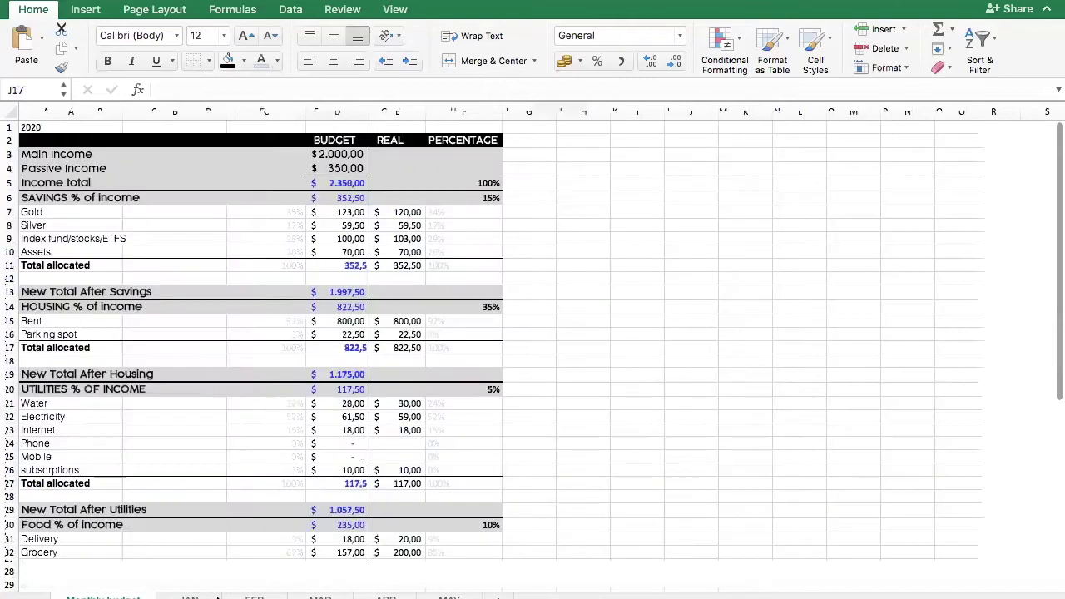
left_click(253, 598)
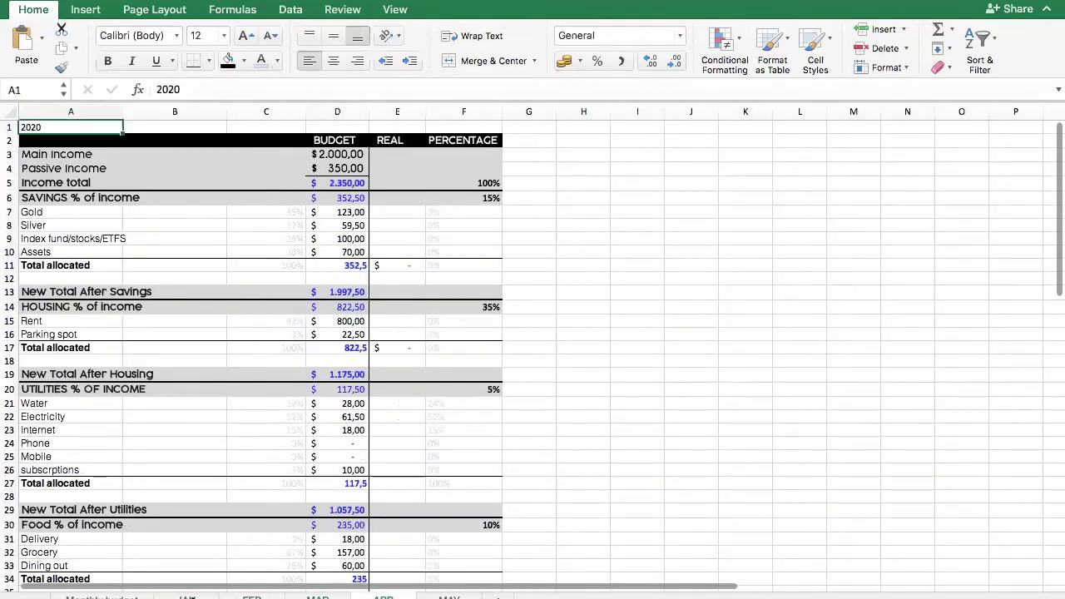
left_click(188, 597)
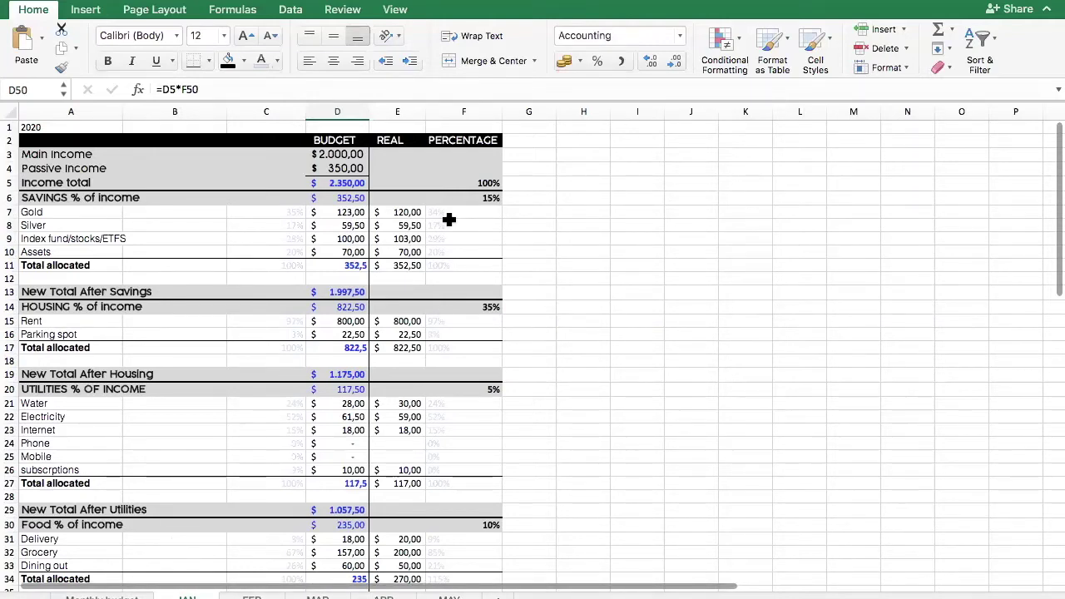
Examine the PERCENTAGE column and the income total formulas, and compare them with the recommended percentages on the Monthly budget sheet
left_click_drag(491, 139, 487, 537)
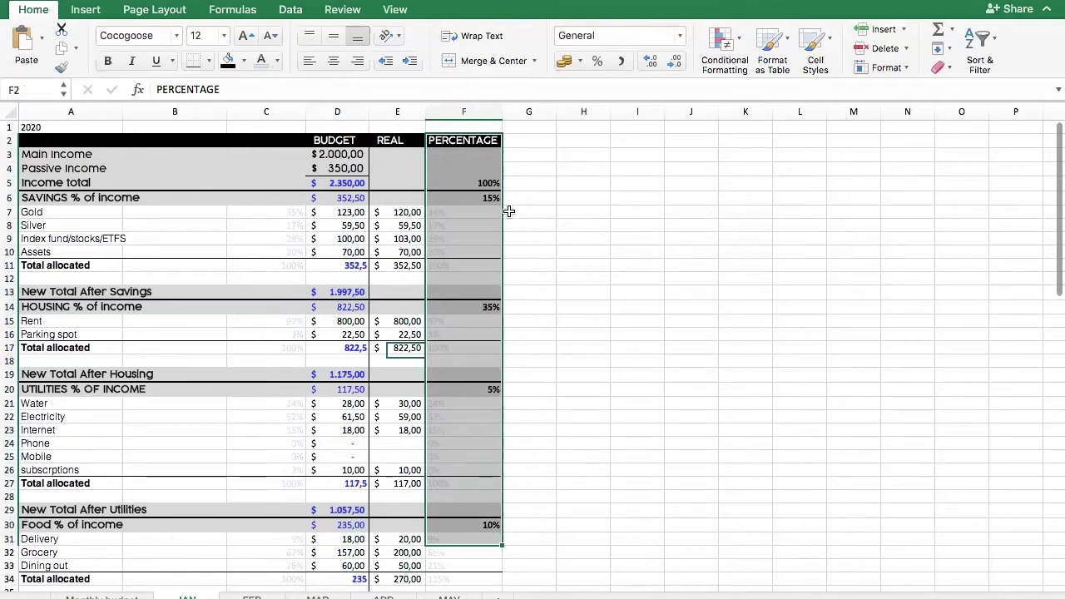
left_click(567, 202)
left_click(489, 182)
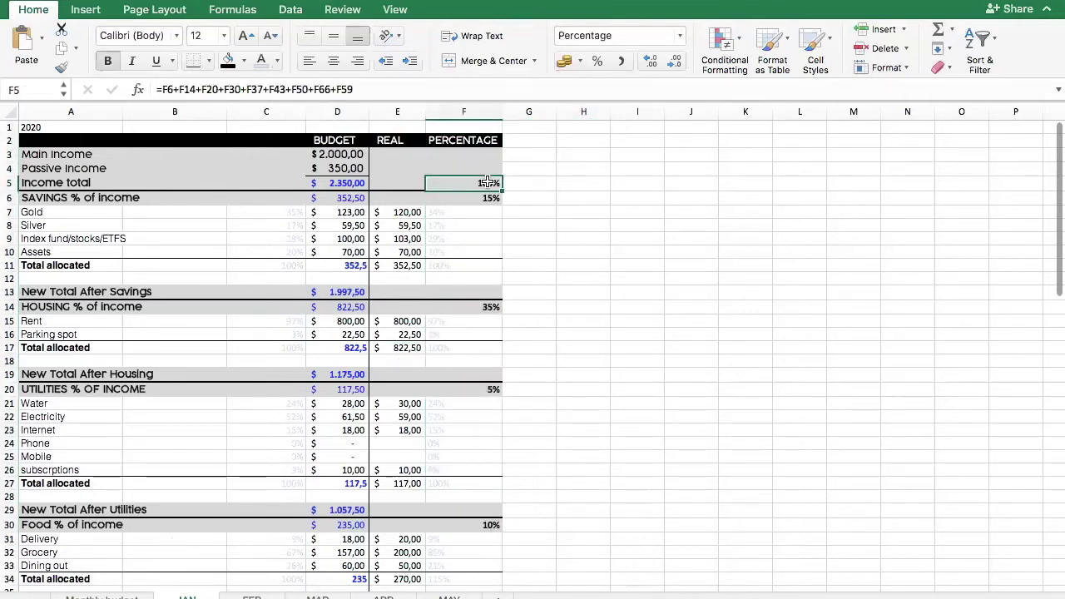
left_click(345, 183)
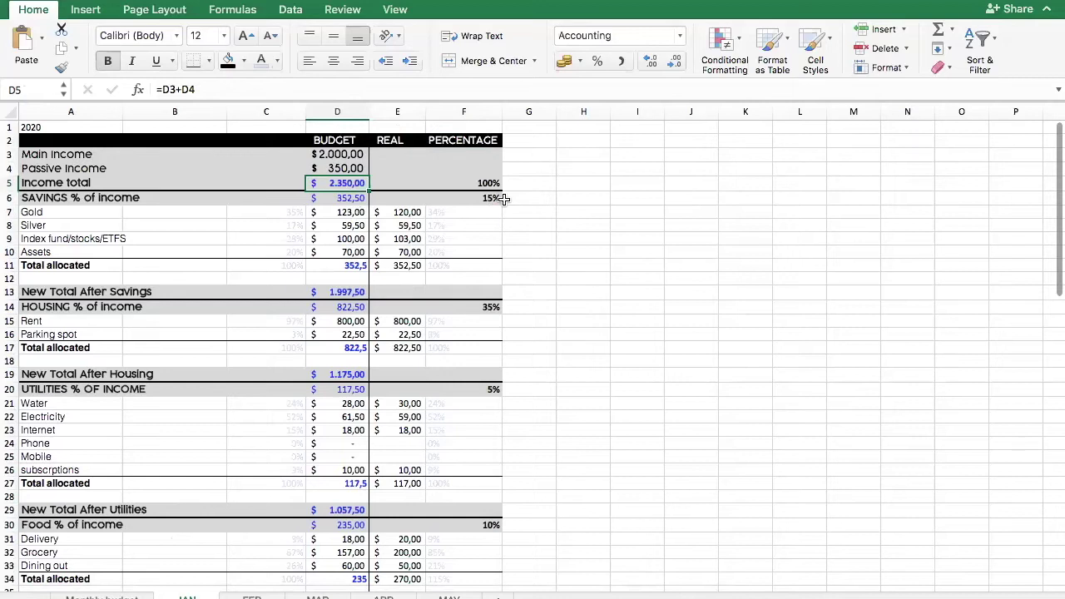
left_click(124, 597)
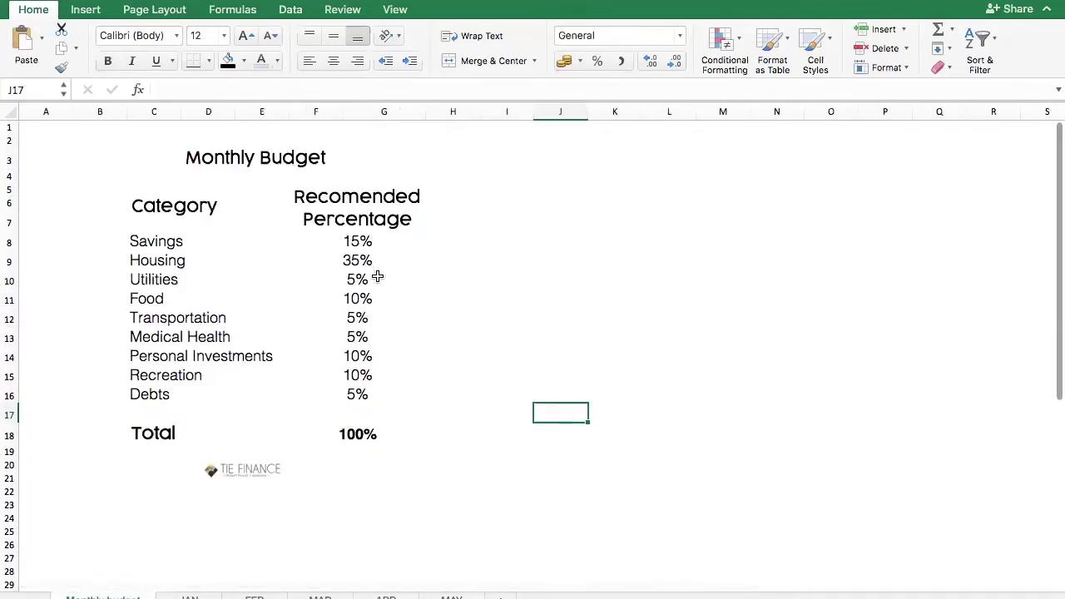
On the JAN sheet, review every category heading from Savings down to Debt and the zero based balance formula
left_click(189, 597)
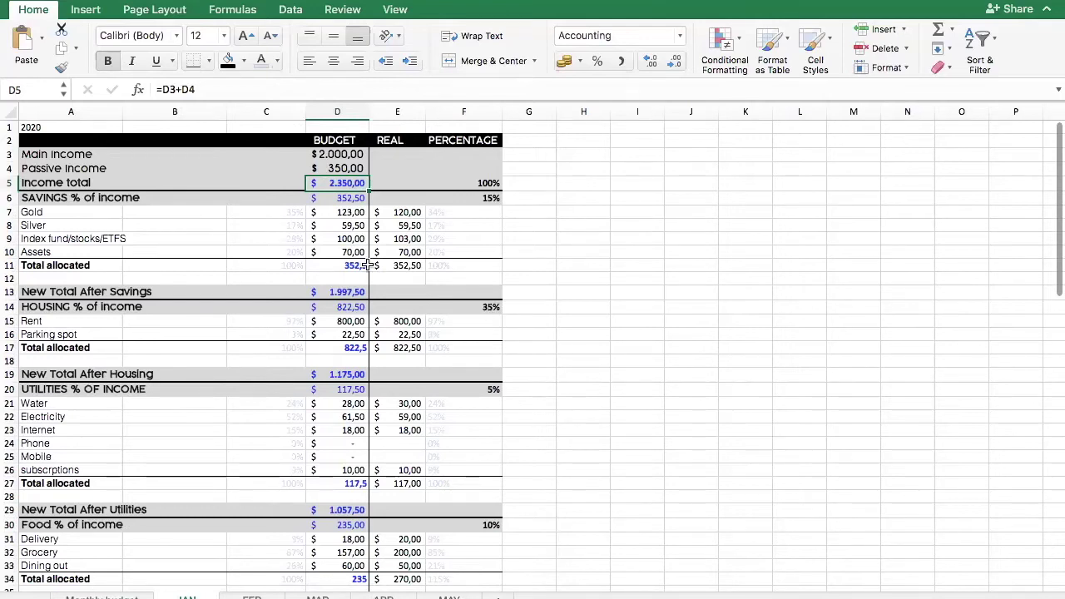
left_click(151, 201)
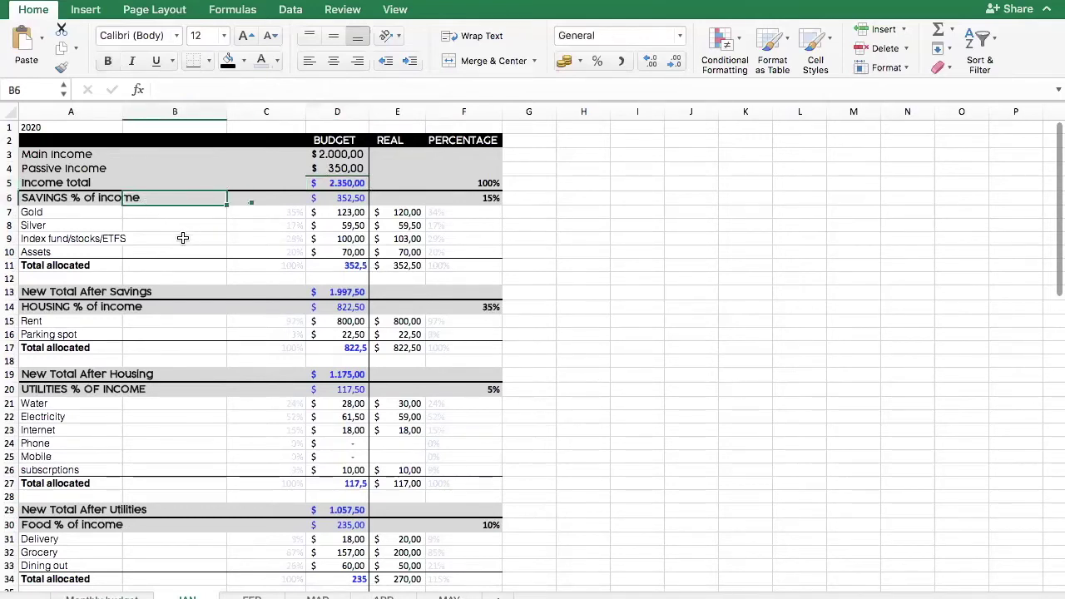
left_click(58, 306)
left_click(38, 389)
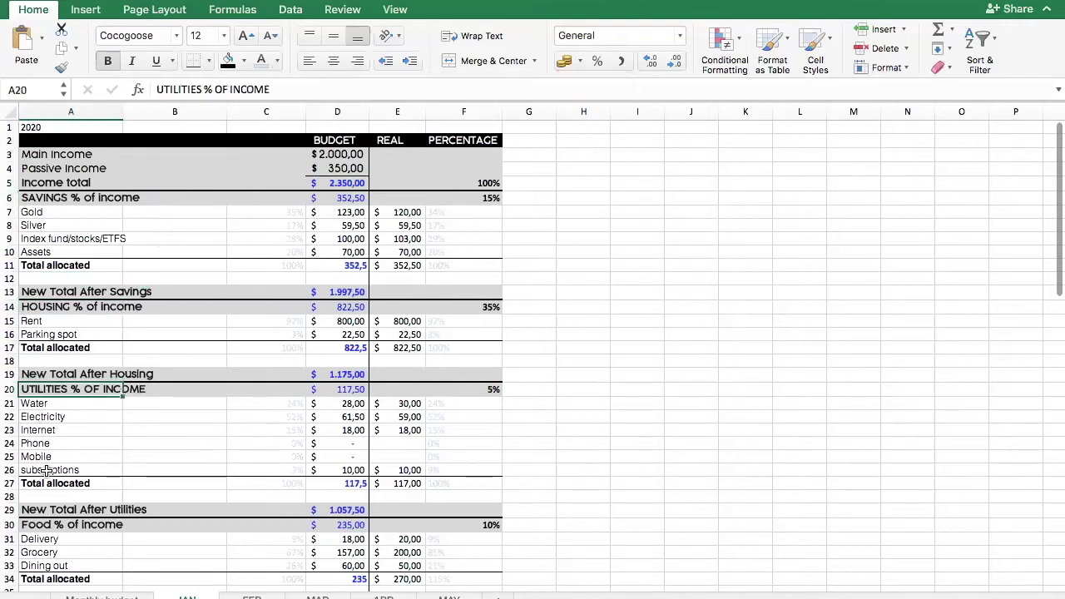
left_click(53, 526)
scroll(52, 526, "down", 5)
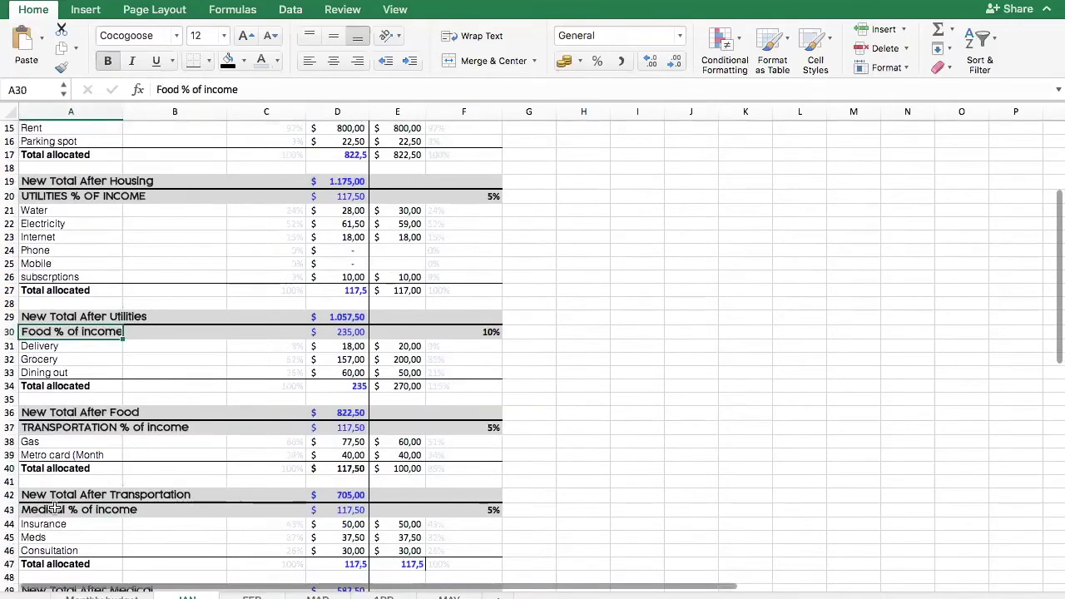
left_click(44, 423)
scroll(46, 424, "down", 3)
left_click(50, 437)
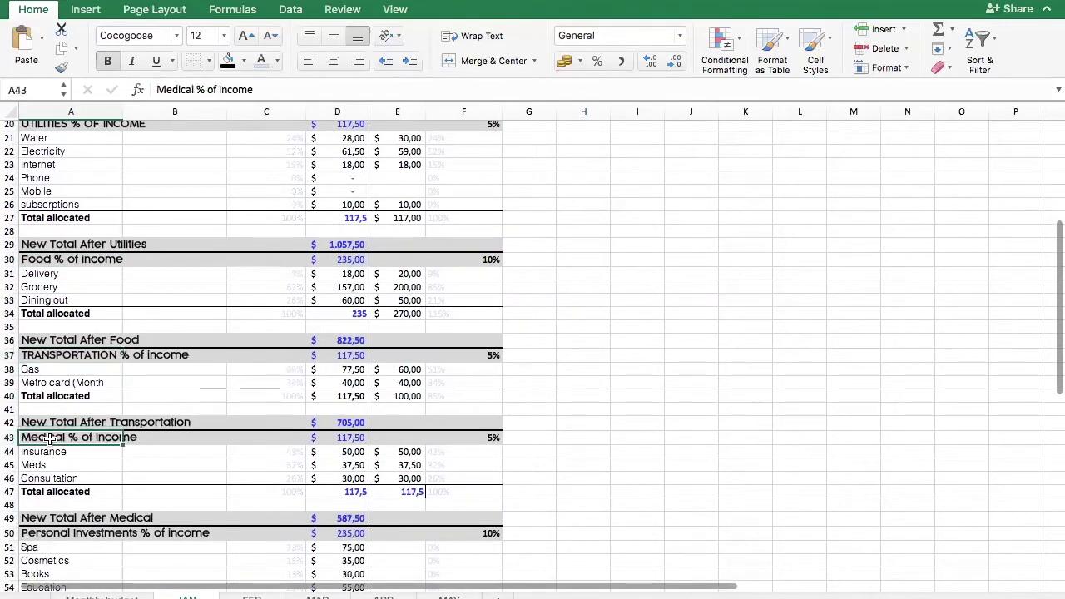
left_click(52, 532)
scroll(52, 526, "down", 5)
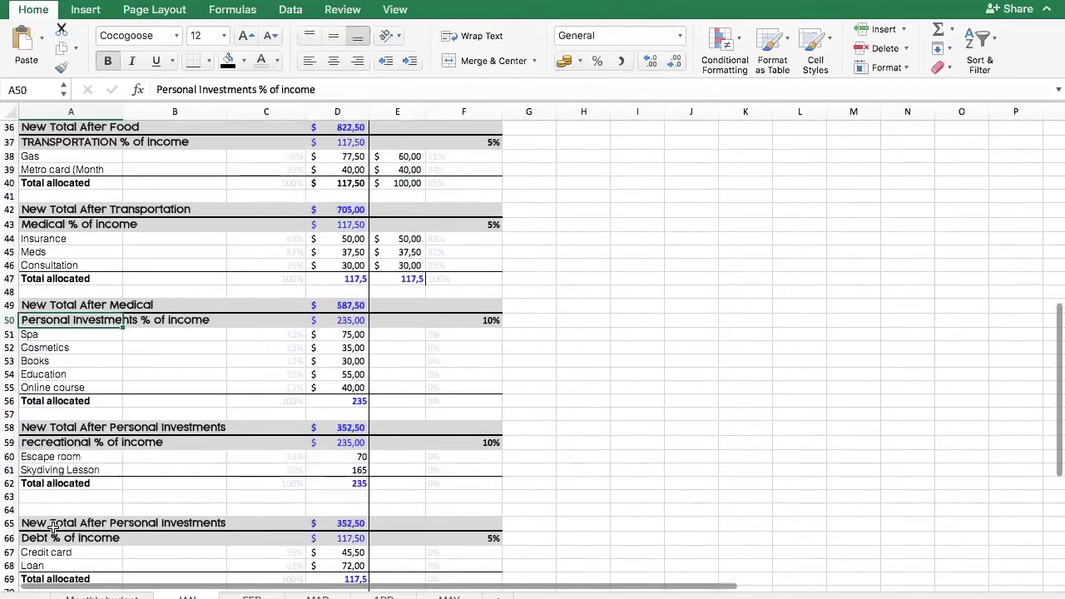
left_click(50, 443)
left_click(50, 538)
scroll(59, 536, "down", 3)
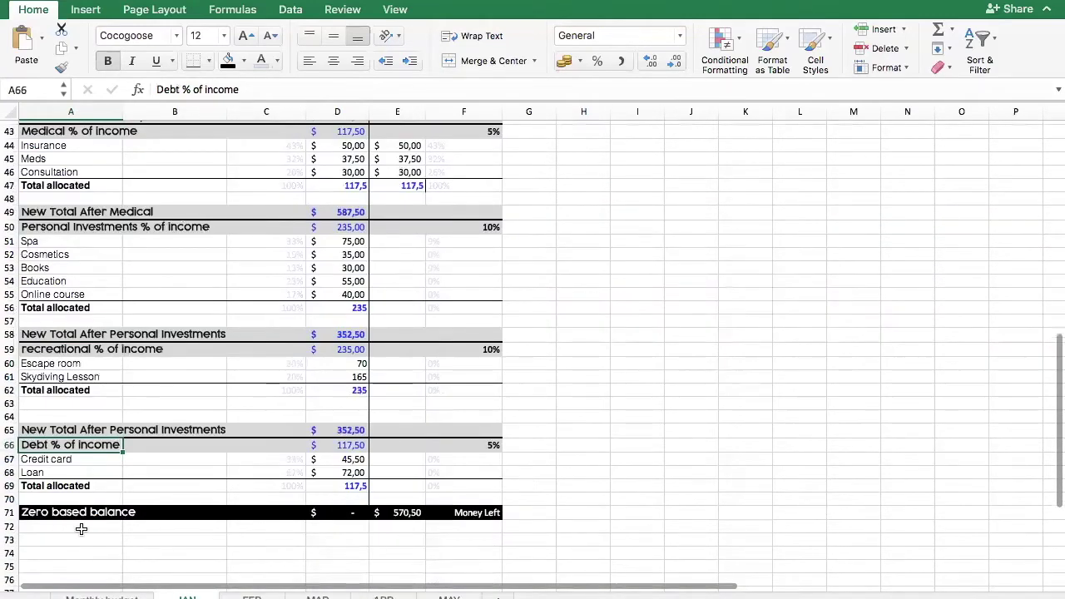
left_click(338, 512)
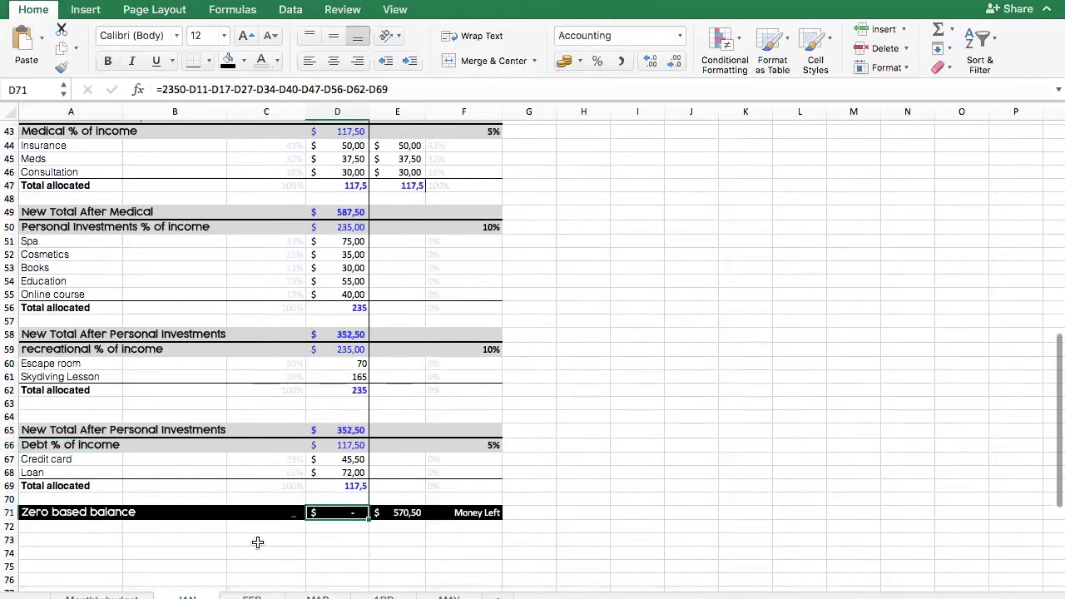
Review how the savings budget, its total allocated, the income total and the New Total After Savings are calculated
scroll(257, 533, "up", 10)
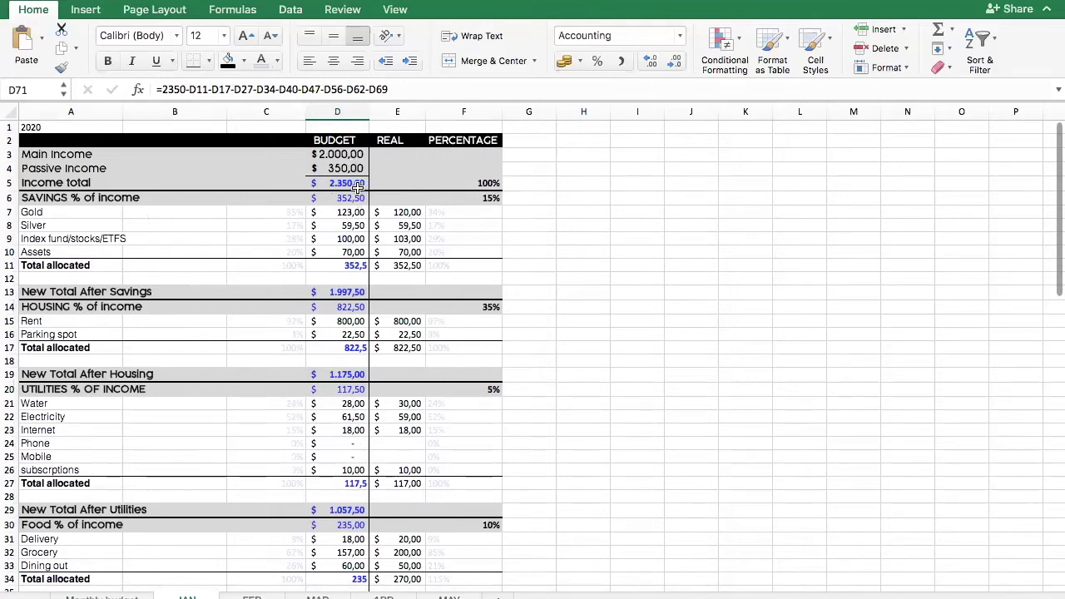
left_click(354, 265)
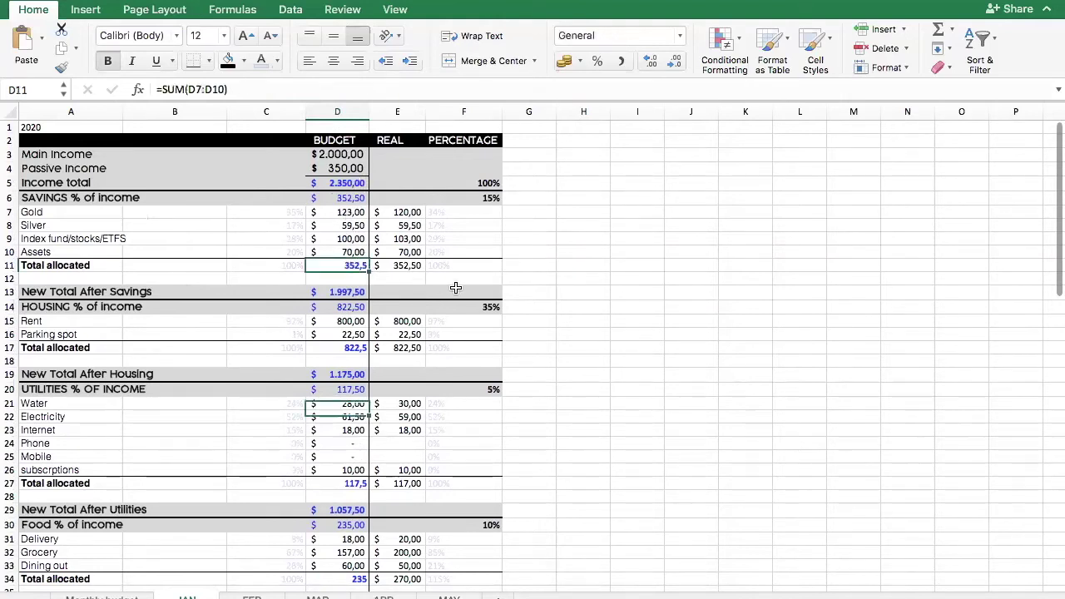
left_click(337, 198)
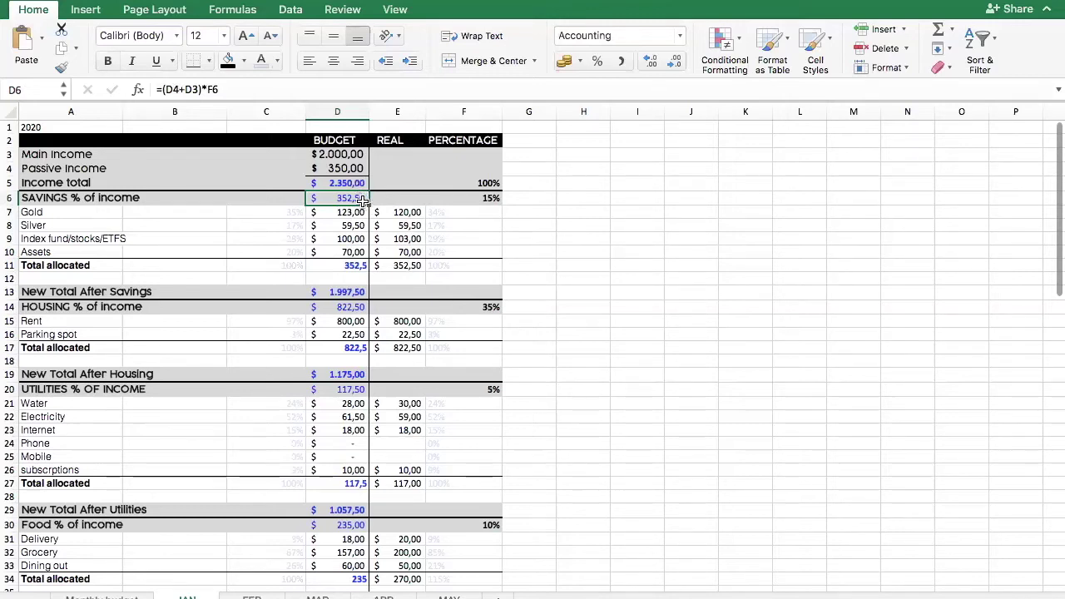
left_click(350, 266)
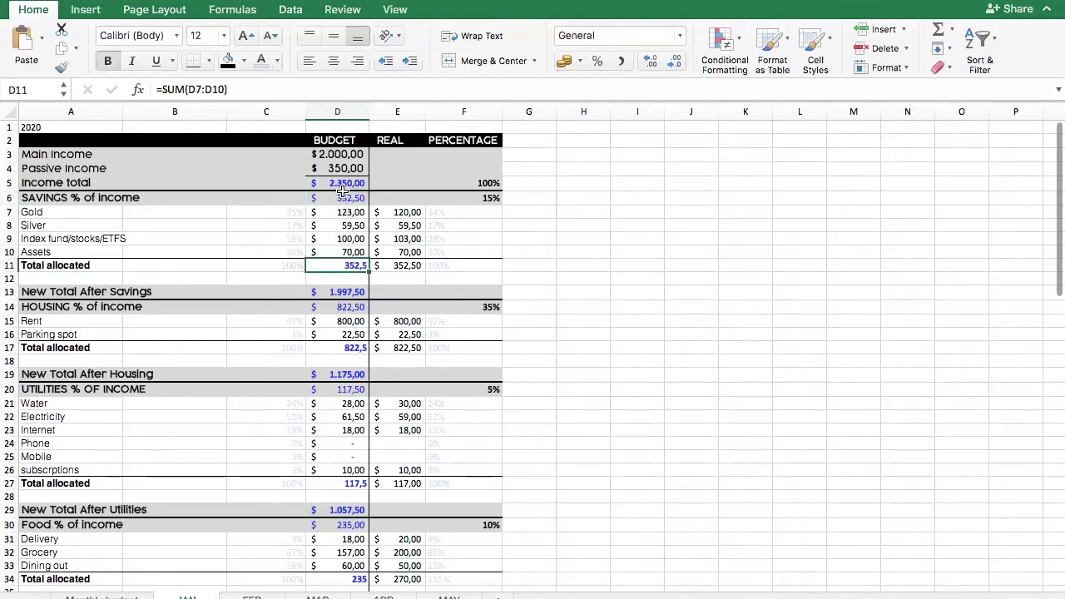
left_click(356, 292)
left_click(353, 265)
left_click(356, 184)
left_click(341, 292)
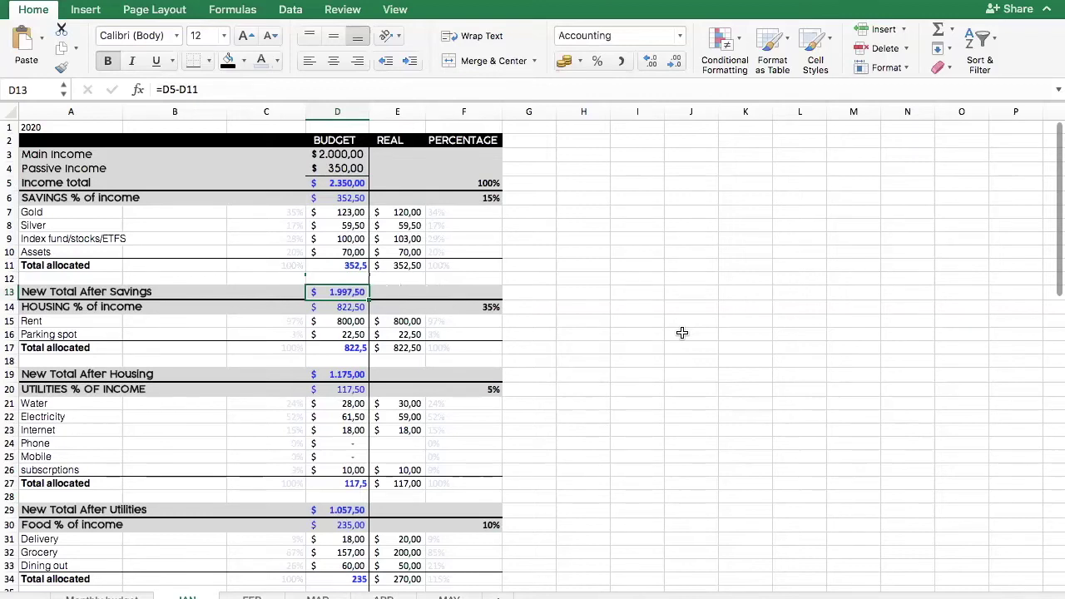
Inspect the cells referenced by the New Total After Savings and New Total After Housing formulas without changing them
key("F2")
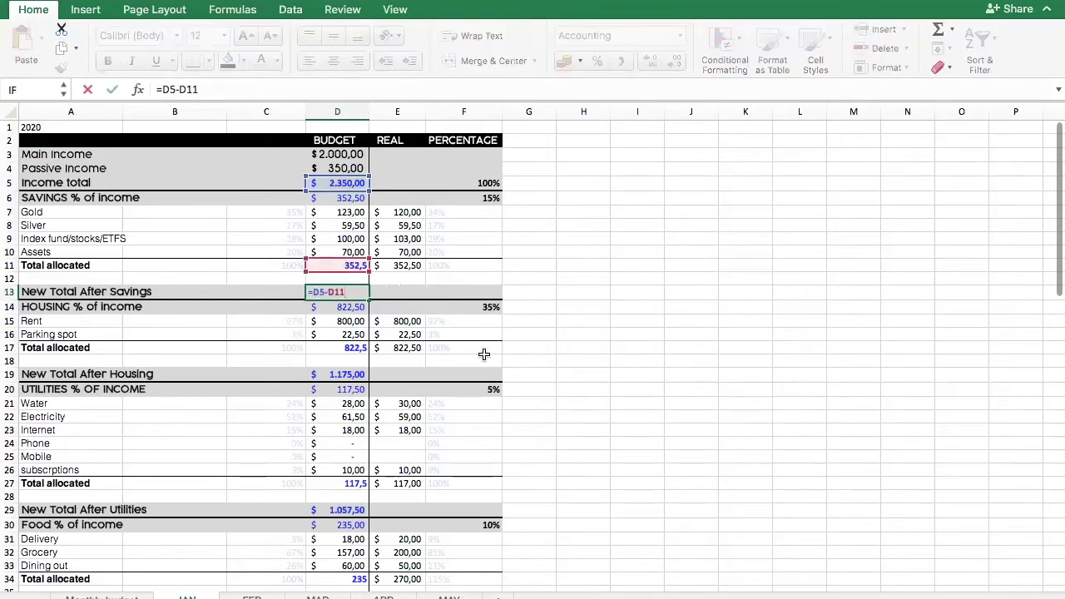
key("Return")
left_click(353, 376)
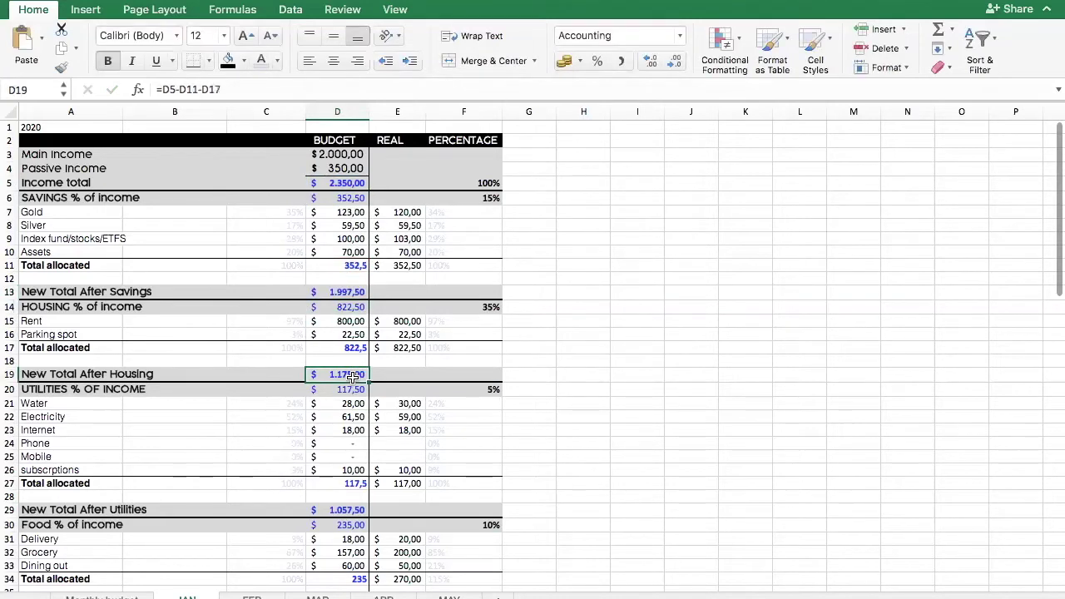
key("F2")
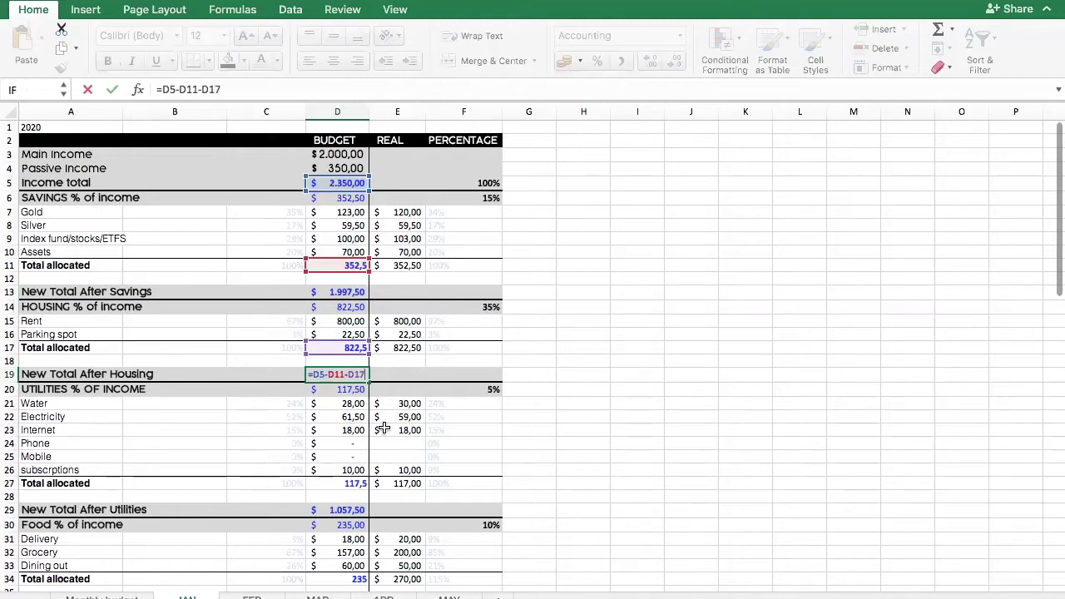
key("Return")
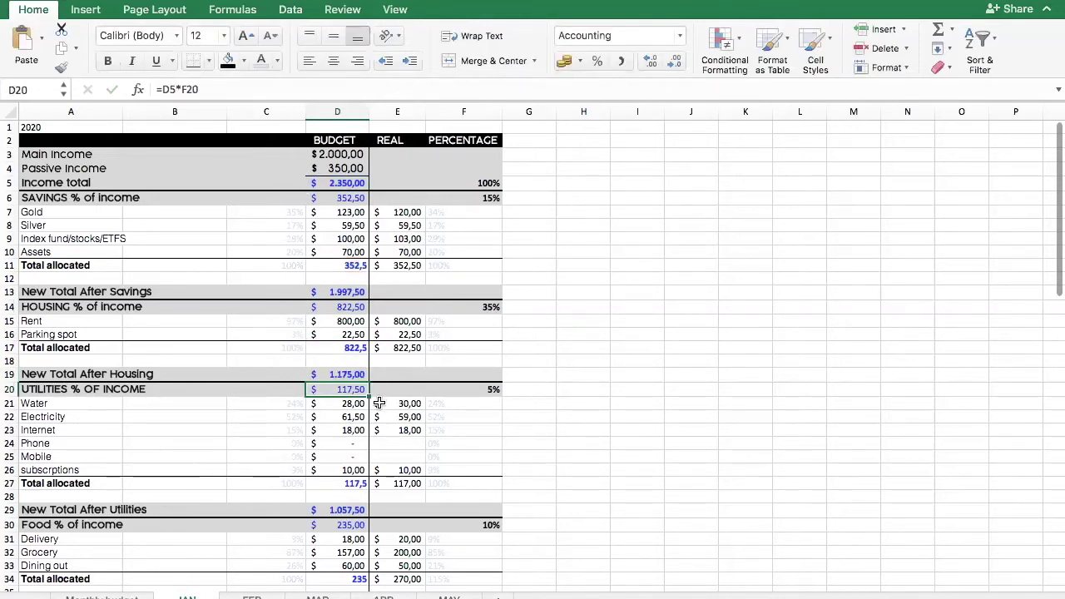
left_click(586, 413)
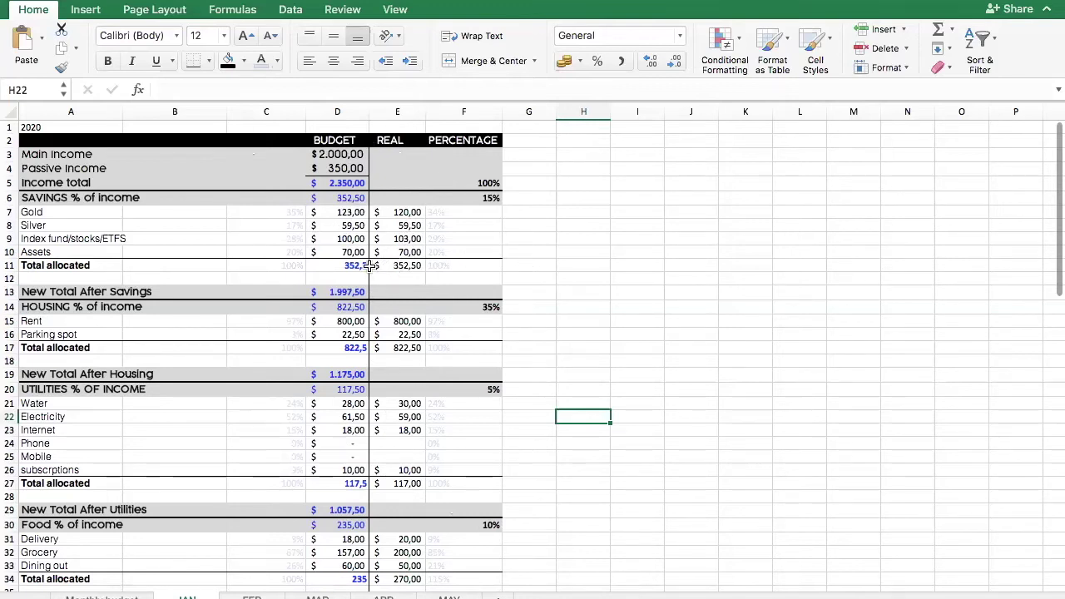
Inspect the Gold budget amount and the formula in C7 that gives its share of the savings budget
left_click(350, 214)
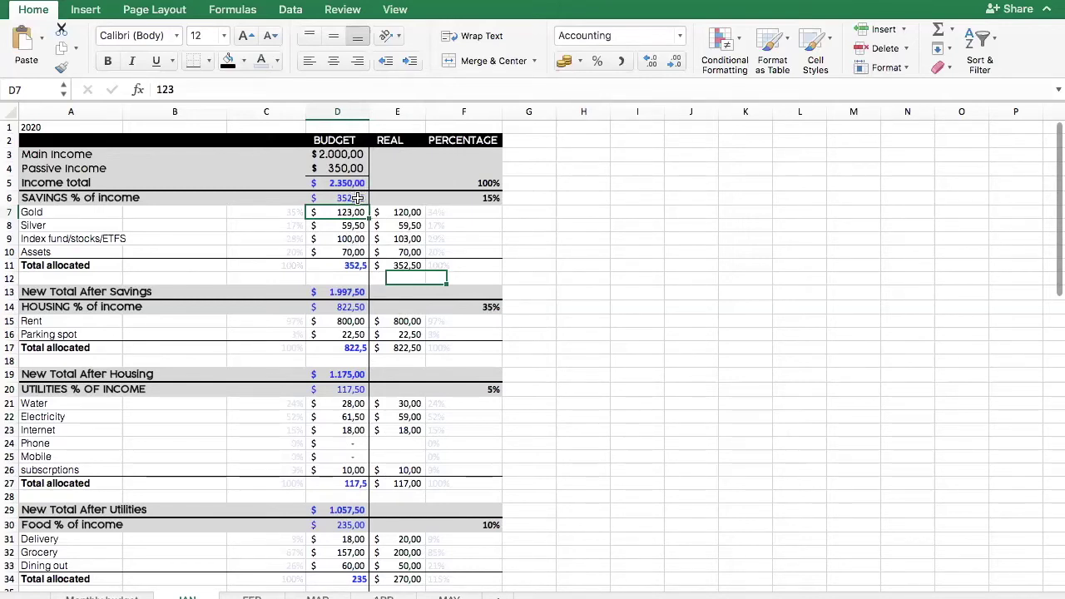
left_click(283, 211)
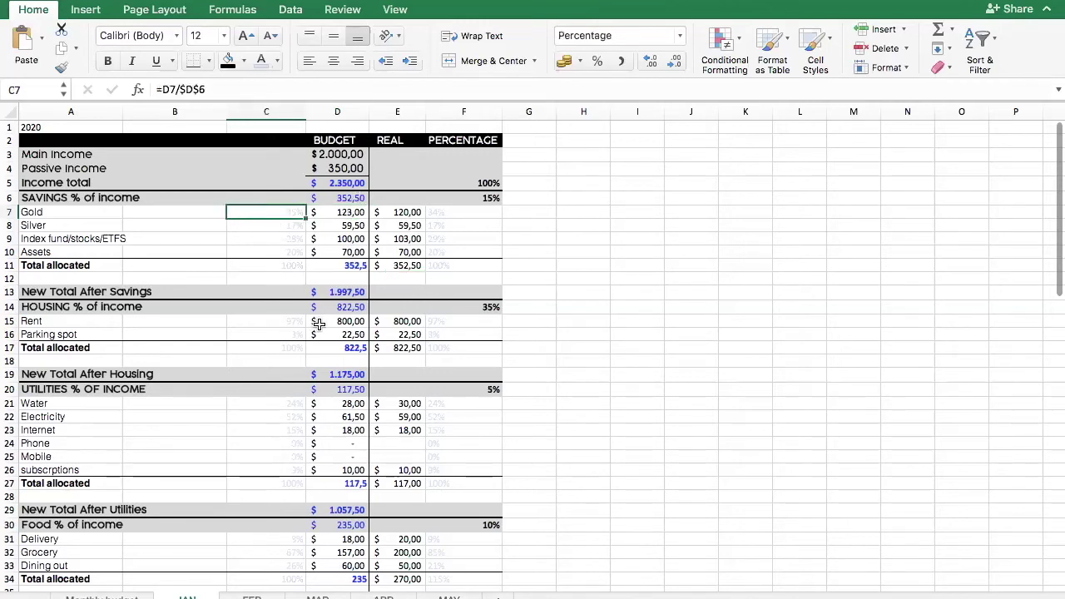
key("F2")
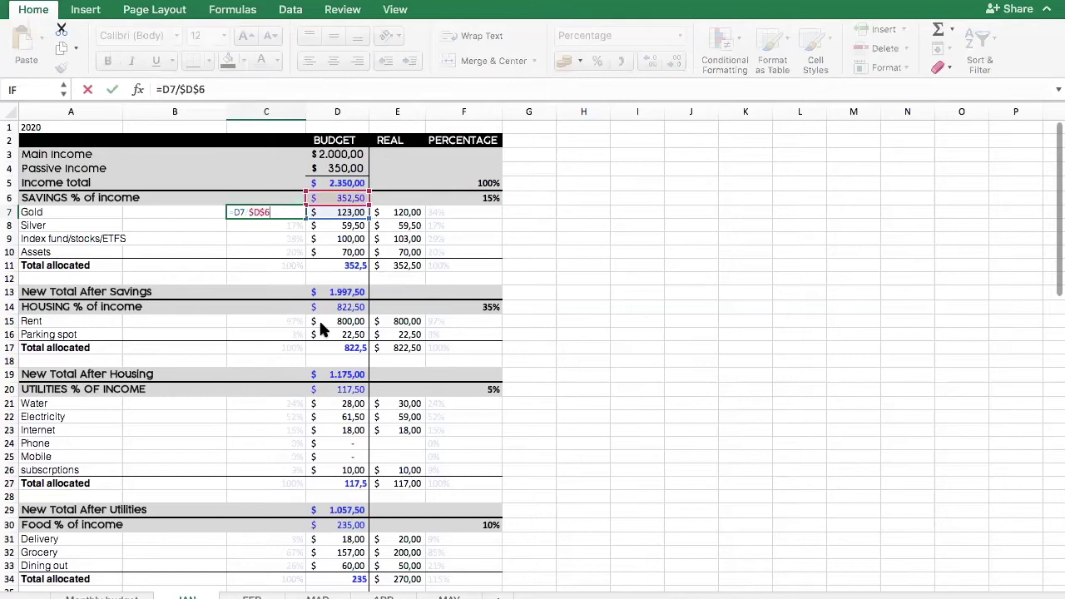
key("Return")
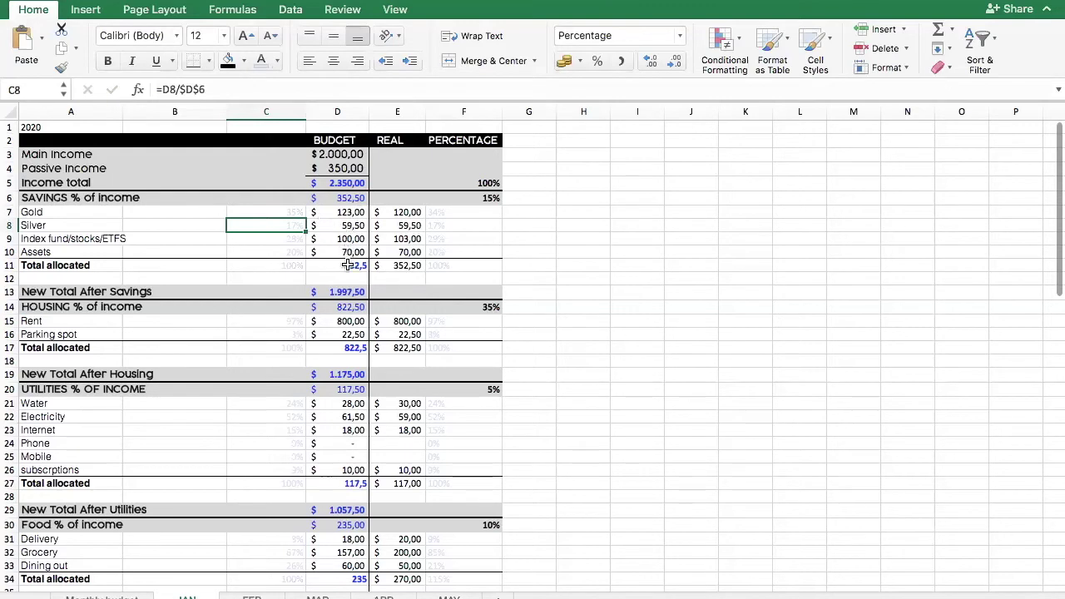
Set the BUDGET amounts to 120 for Gold and 103 for Index fund/stocks/ETFS
left_click(350, 212)
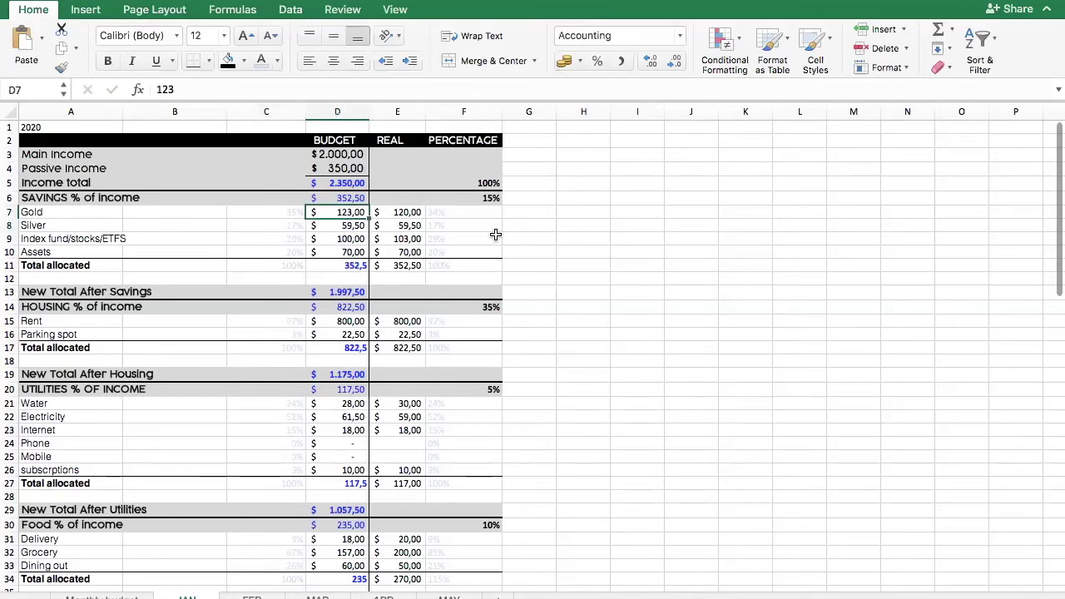
type("120")
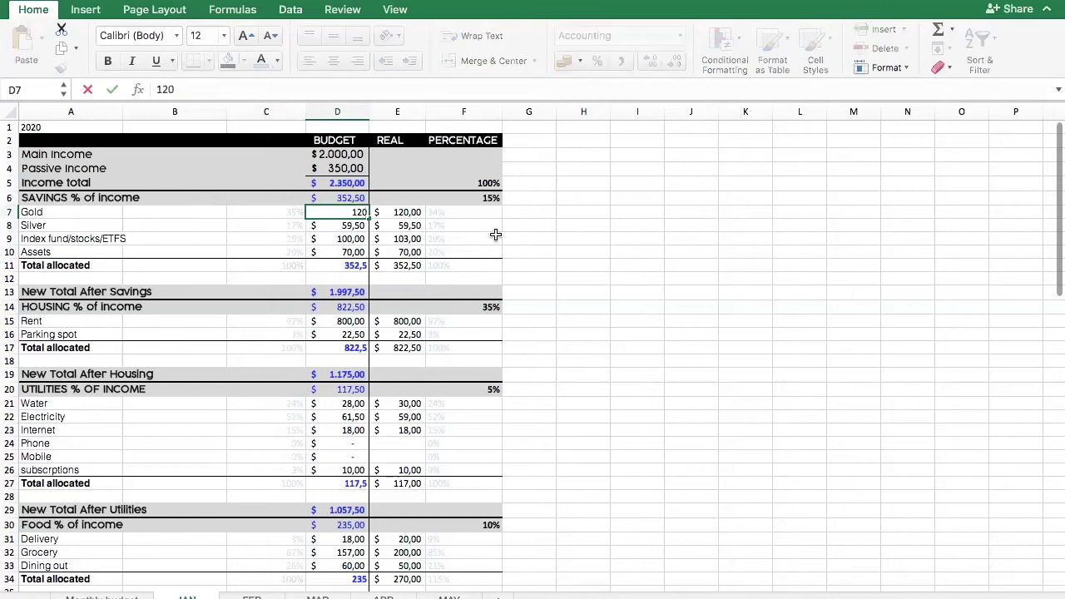
key("Return")
left_click(355, 238)
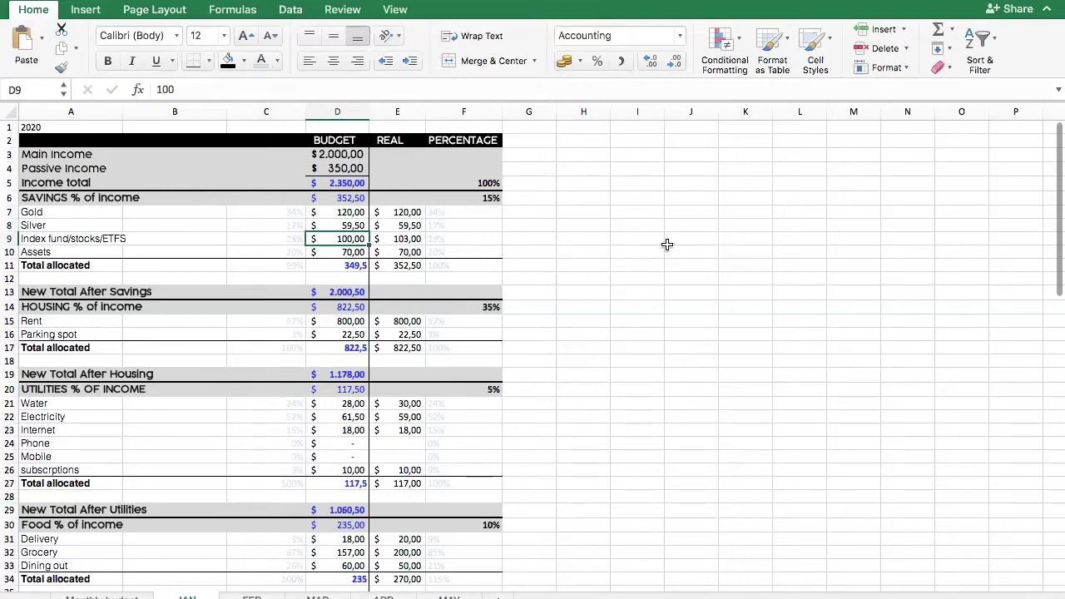
type("103")
key("Return")
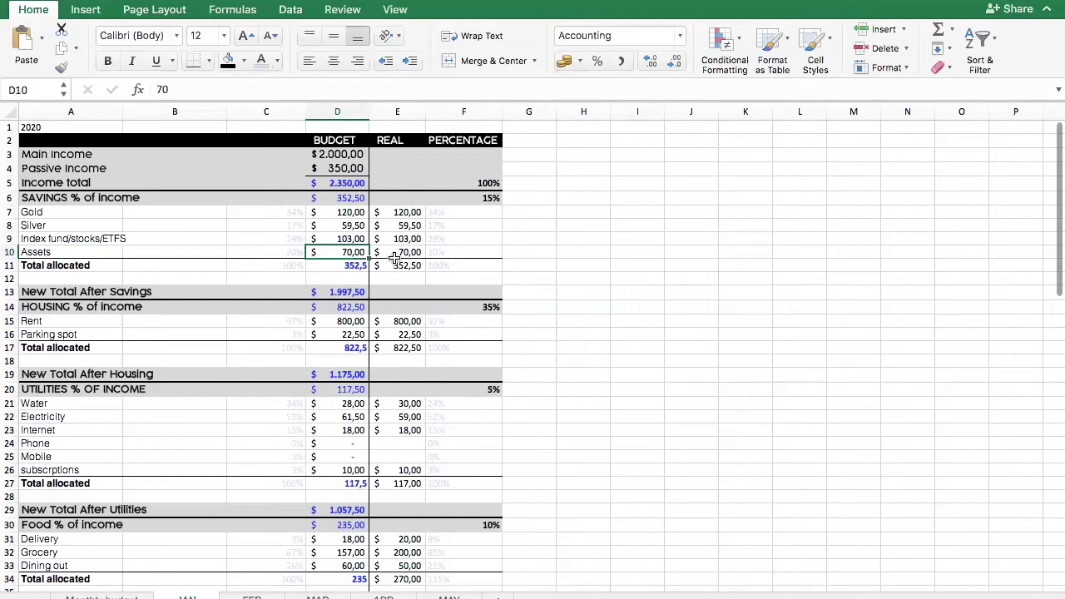
Set the REAL amount for Gold to 123
left_click(408, 213)
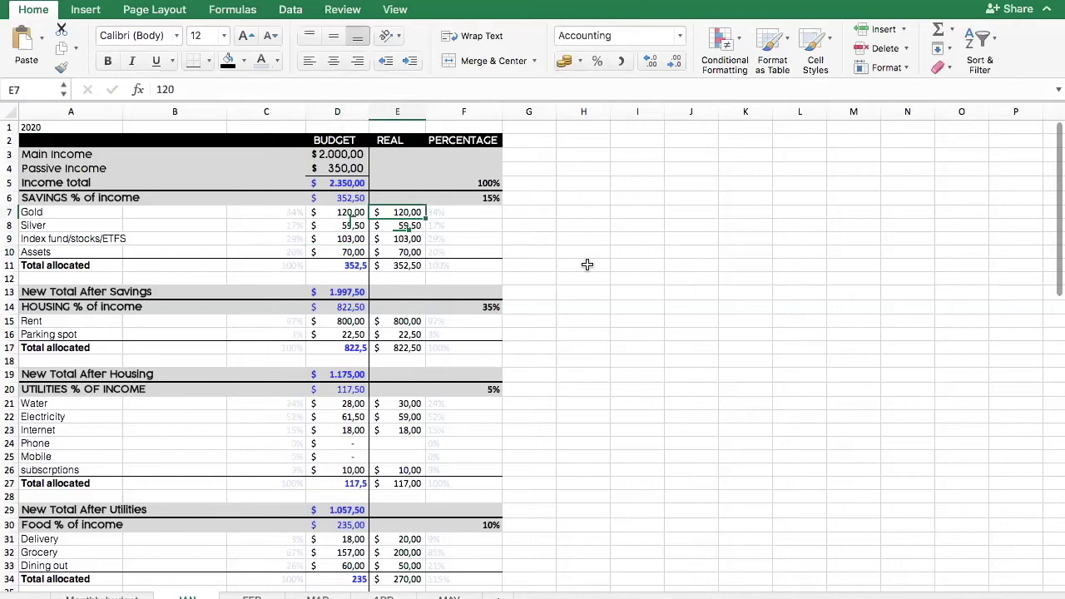
type("123")
key("Return")
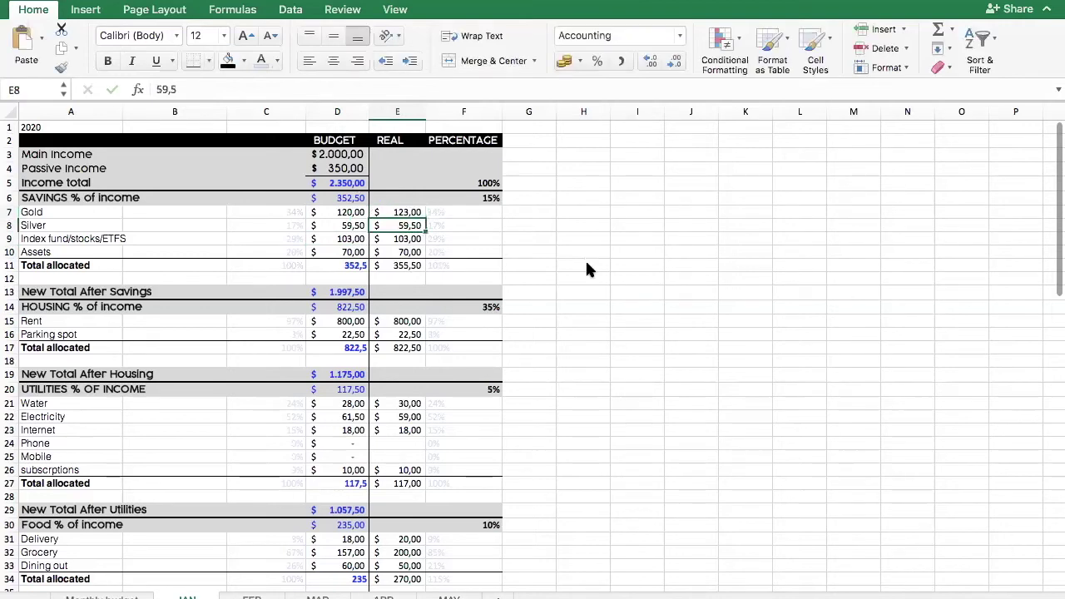
Set the REAL amount for Index fund/stocks/ETFS to 100
key("Return")
type("100")
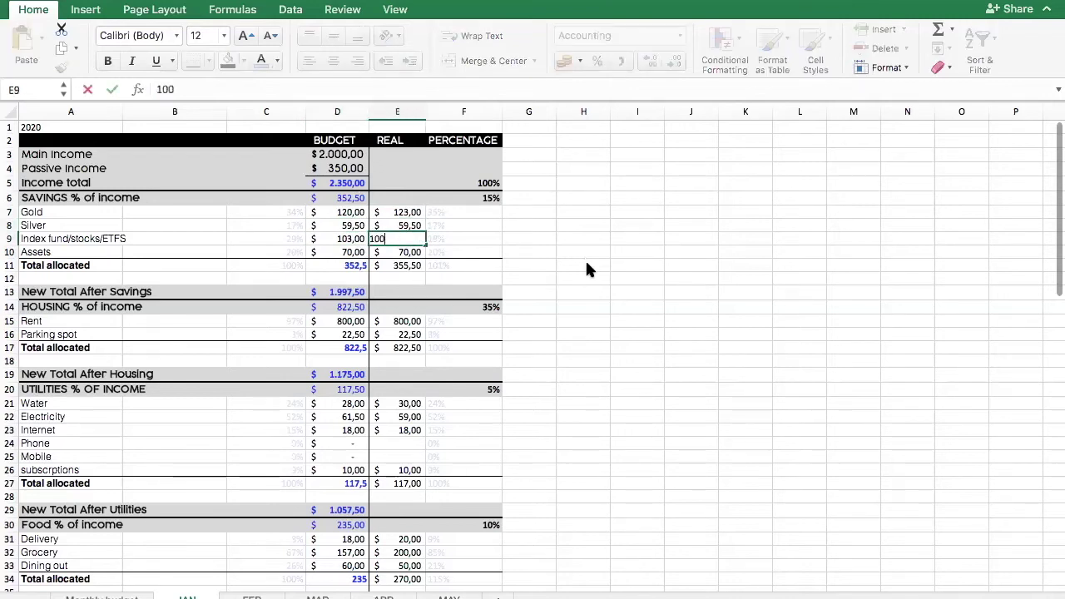
key("Return")
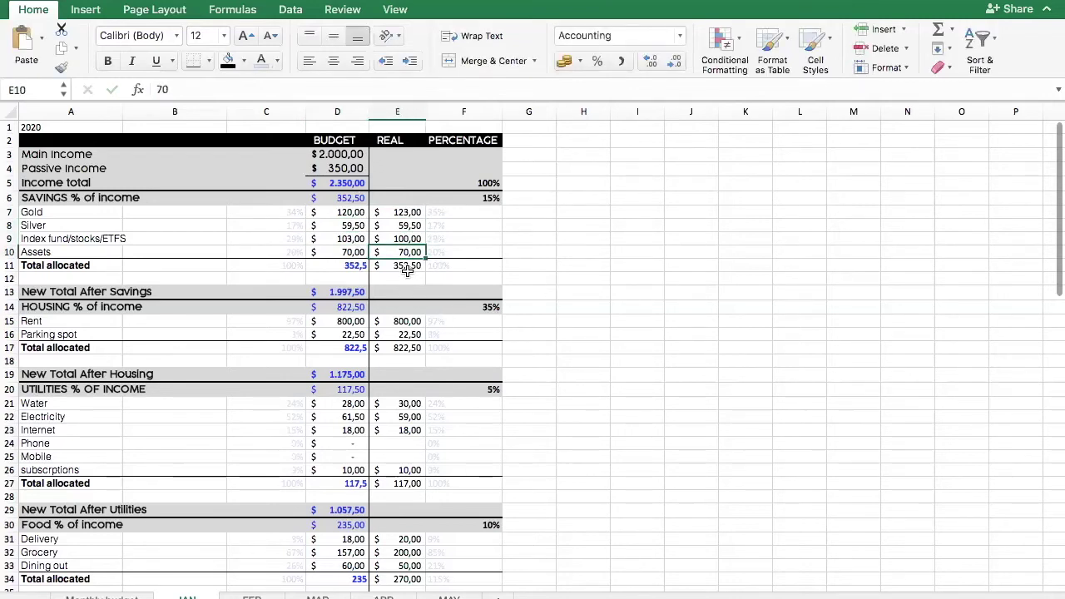
Inspect the formula behind the BUDGET amount for SAVINGS % of income in D6
key("Up")
key("Up")
key("Up")
key("Up")
key("Left")
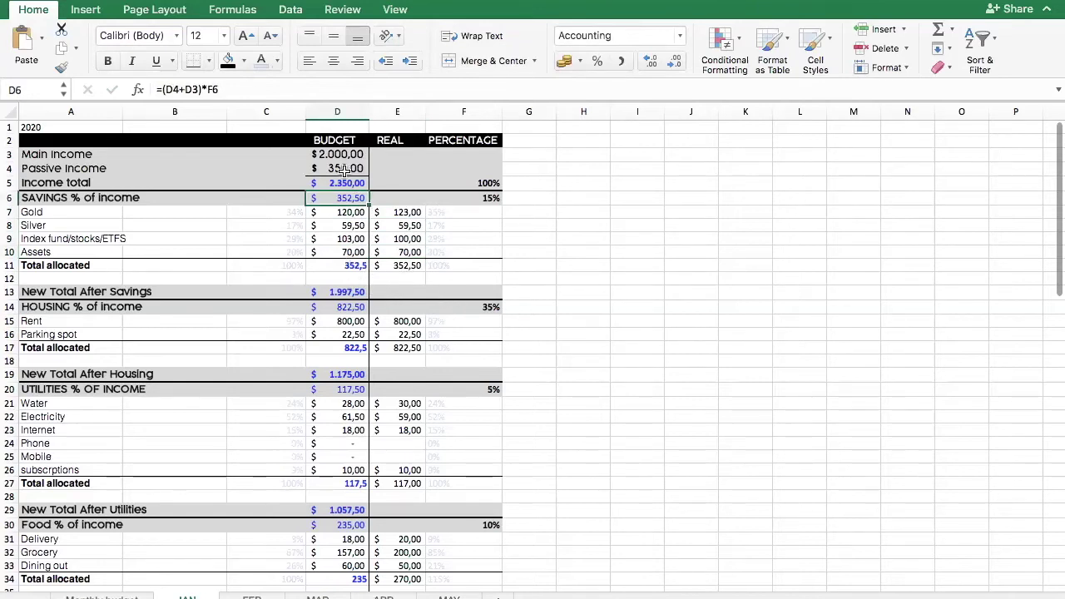
Inspect the New Total After Savings row and the cells its BUDGET formula references, leaving the formula unchanged
left_click(38, 291)
left_click_drag(38, 291, 464, 296)
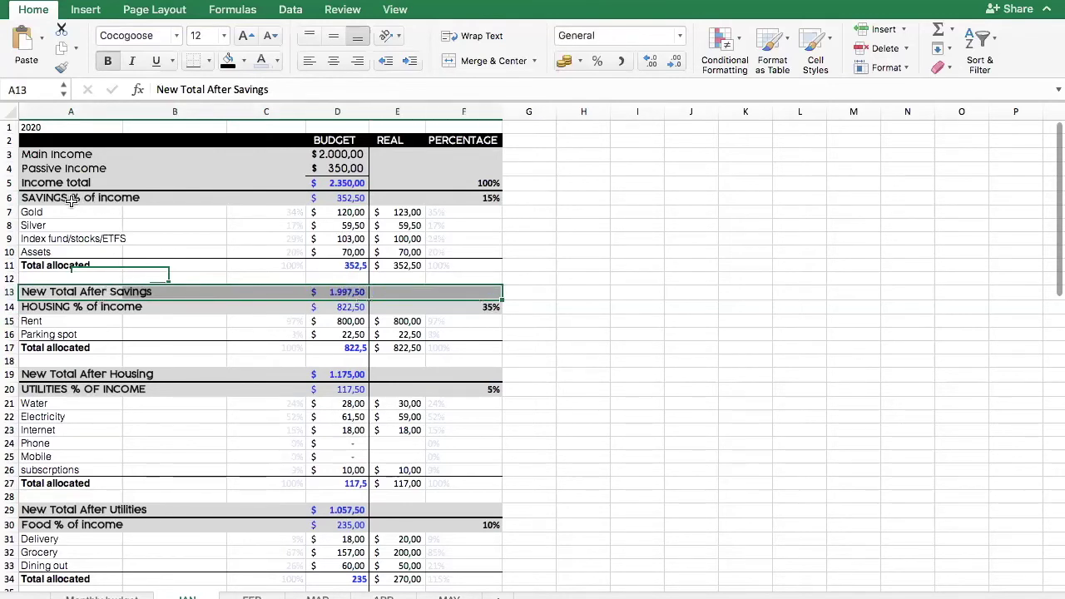
left_click(341, 294)
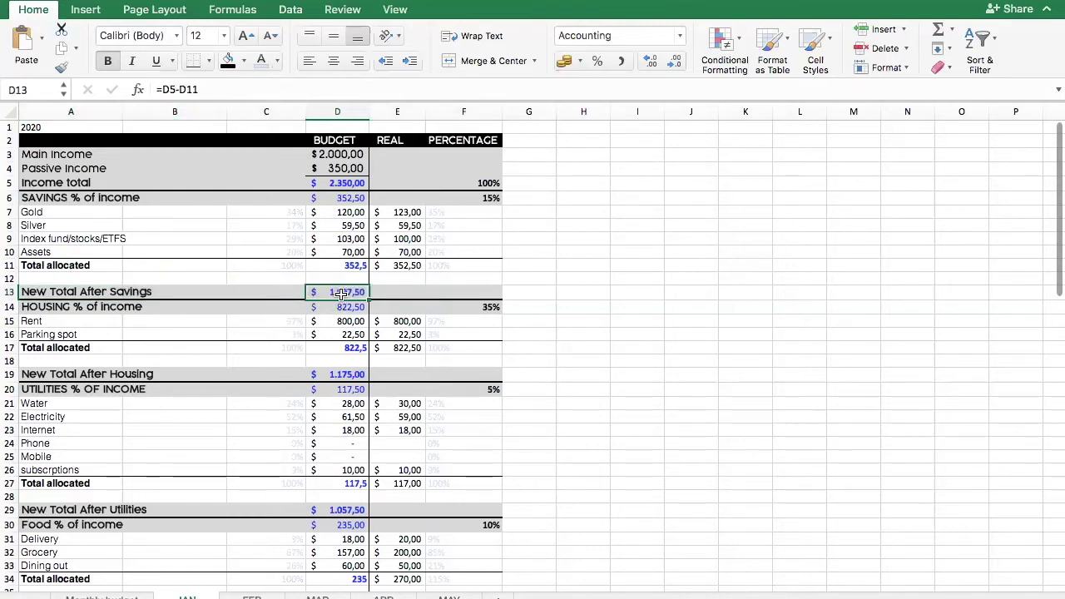
double_click(341, 294)
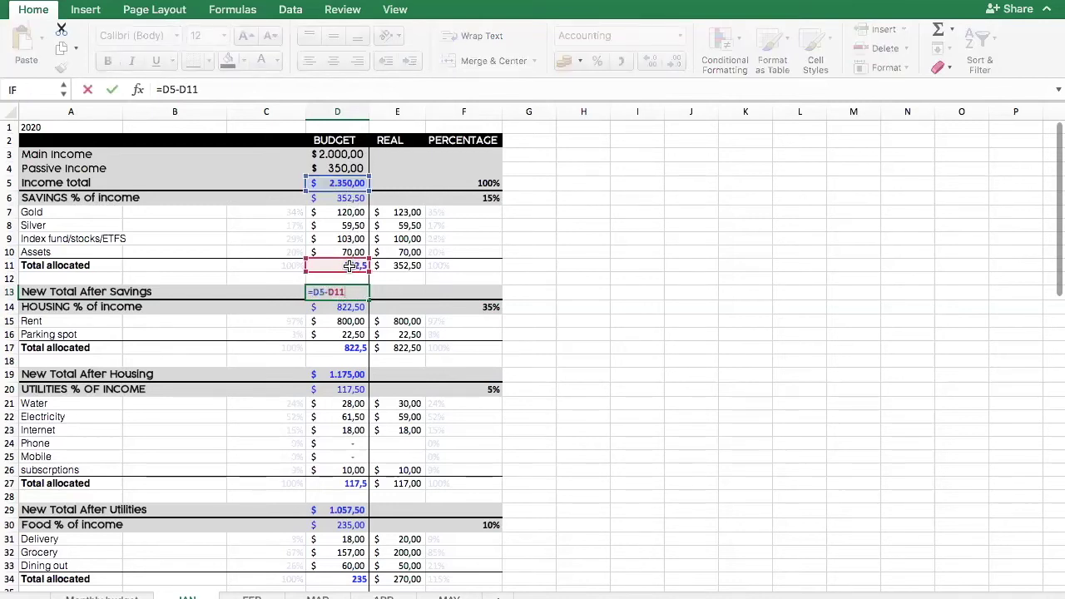
key("Return")
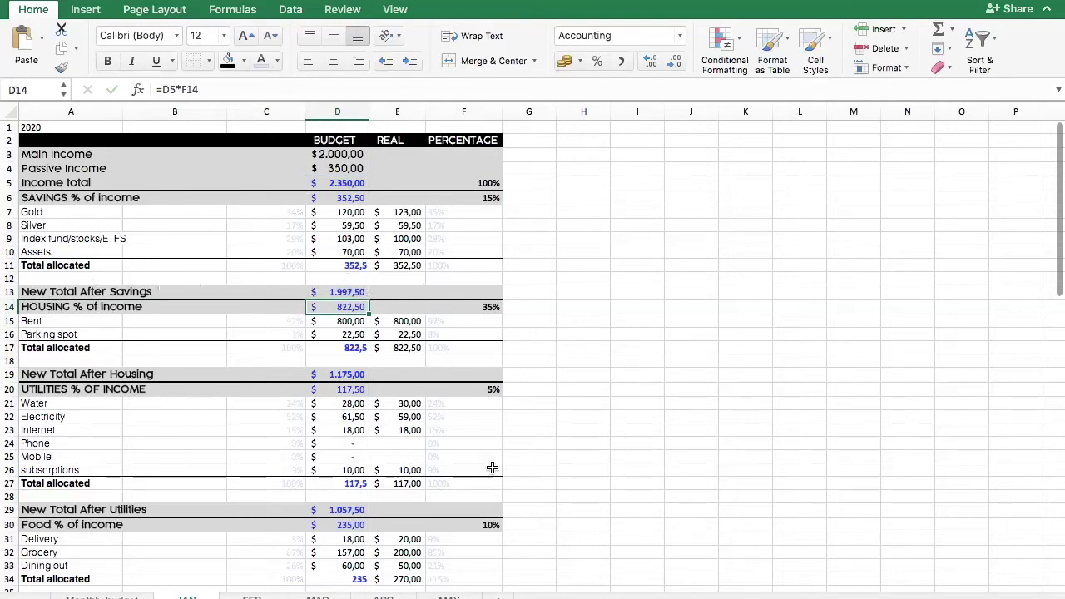
scroll(359, 466, "down", 1)
scroll(360, 466, "down", 5)
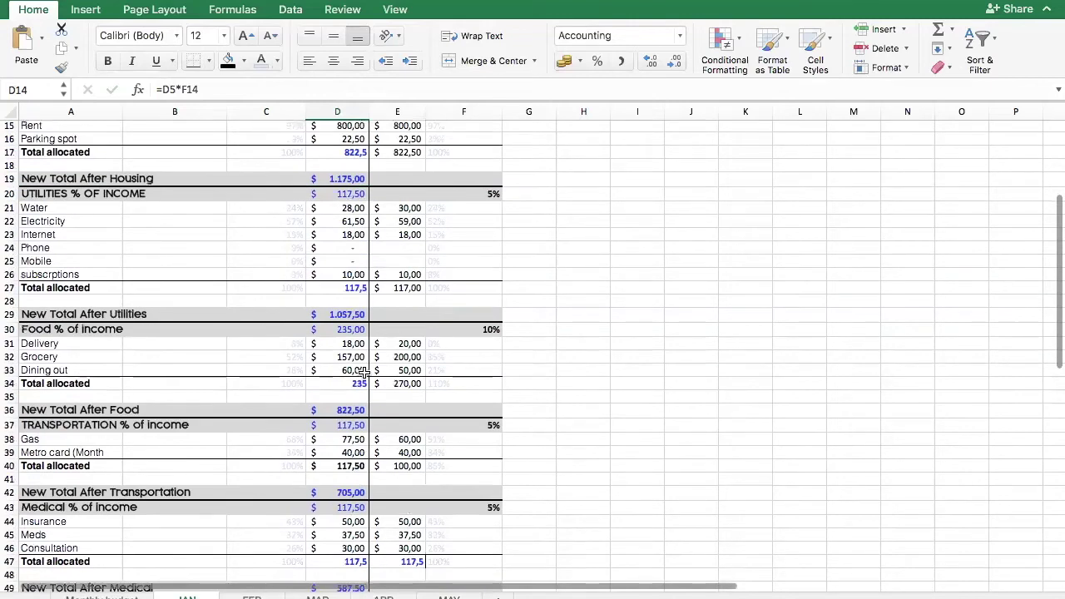
scroll(286, 466, "up", 5)
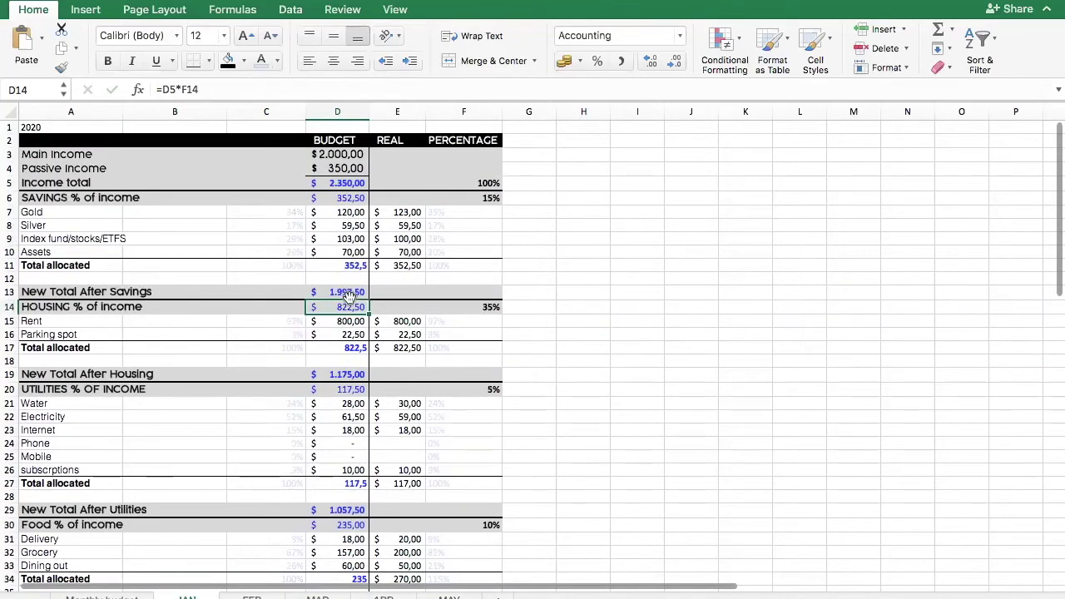
Review the BUDGET and REAL amounts for Rent and Parking spot and the formula of the housing REAL total
left_click(350, 321)
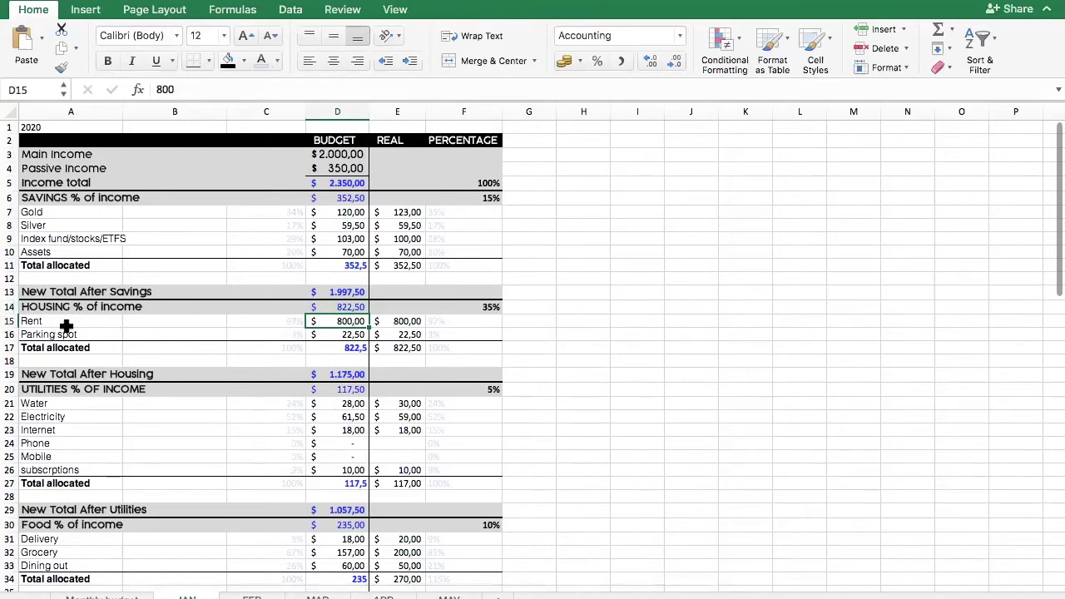
left_click(338, 334)
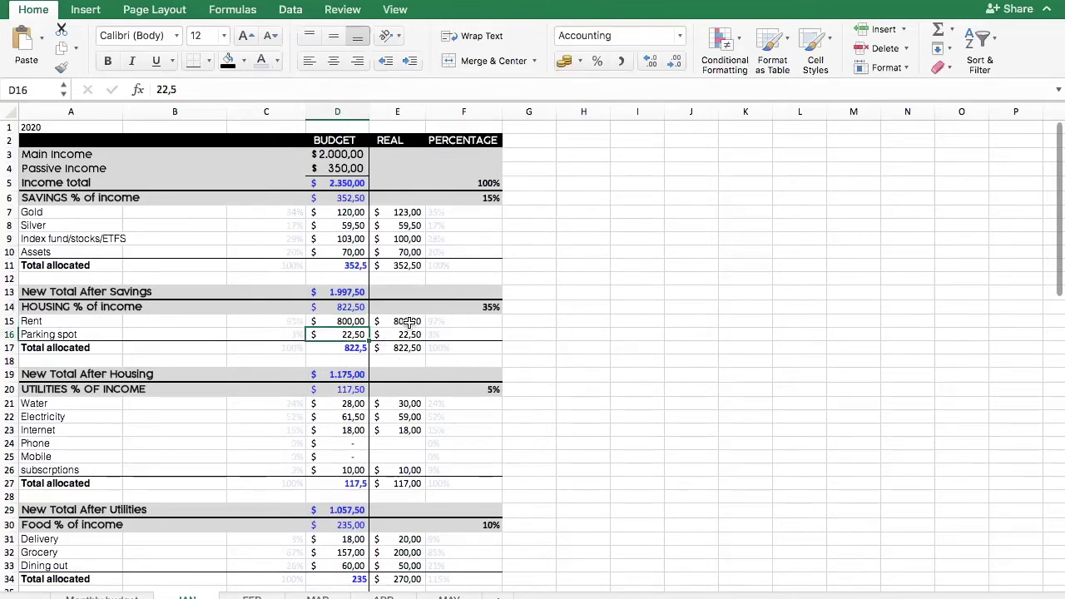
left_click(407, 321)
left_click(407, 333)
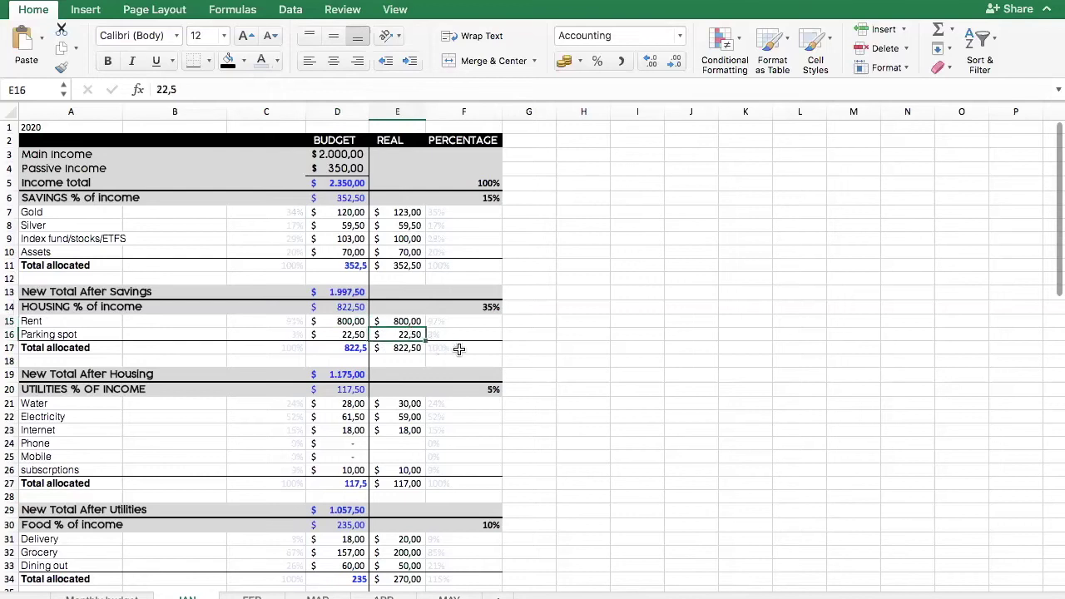
left_click(408, 347)
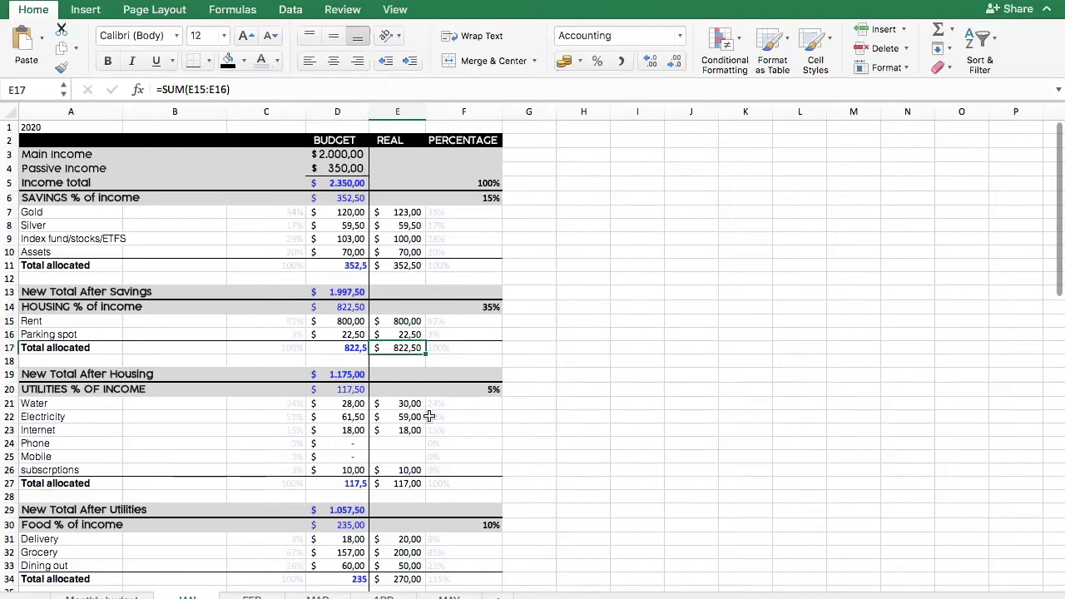
Inspect the Zero based balance formula in the BUDGET column and review the expense sections above it
scroll(340, 376, "down", 1)
scroll(340, 375, "down", 3)
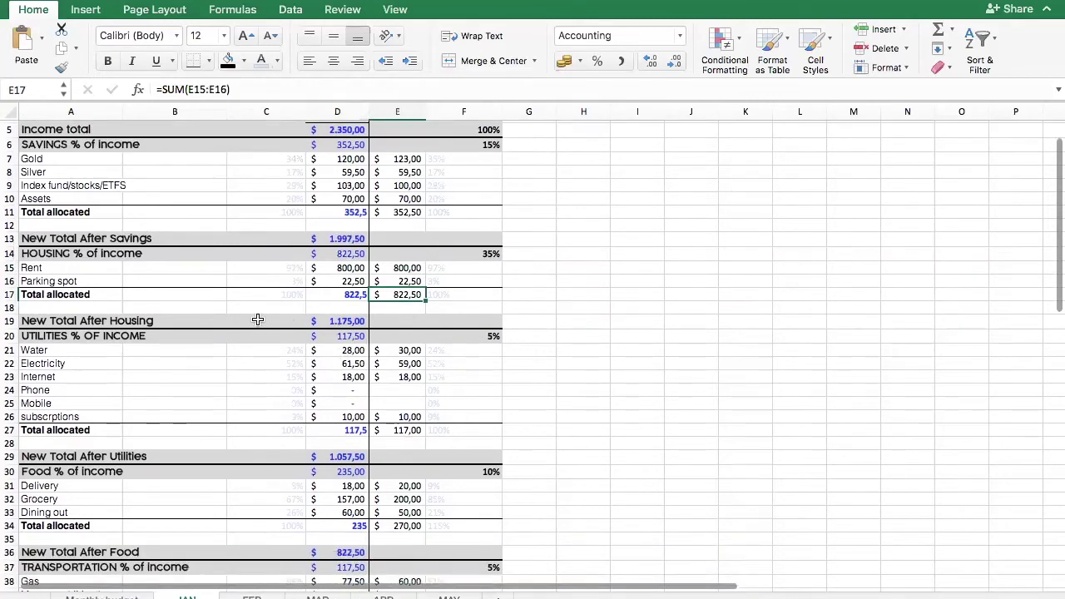
scroll(343, 337, "down", 5)
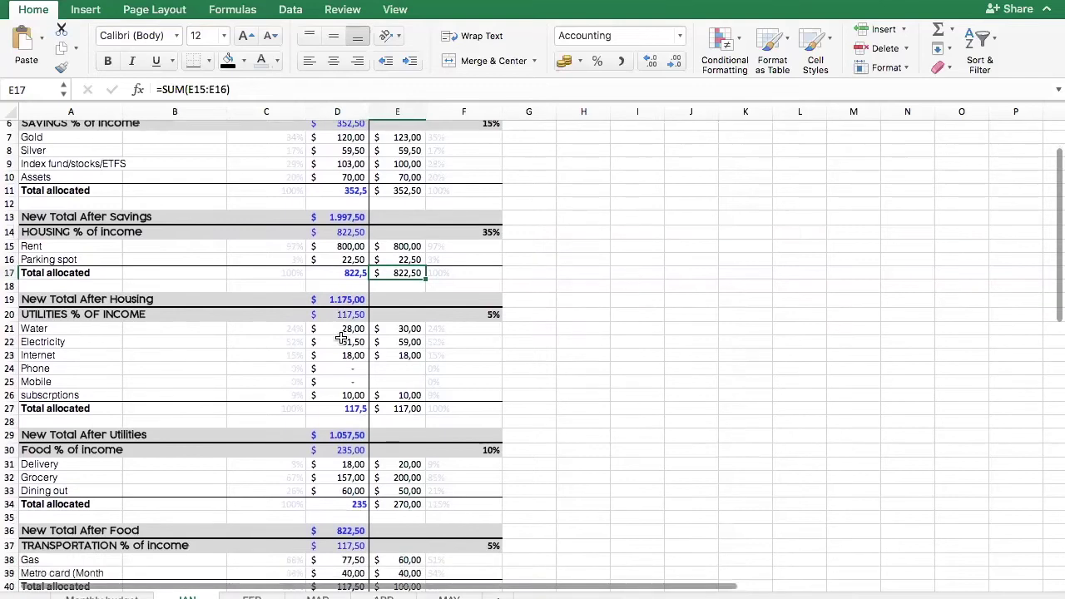
scroll(340, 339, "down", 20)
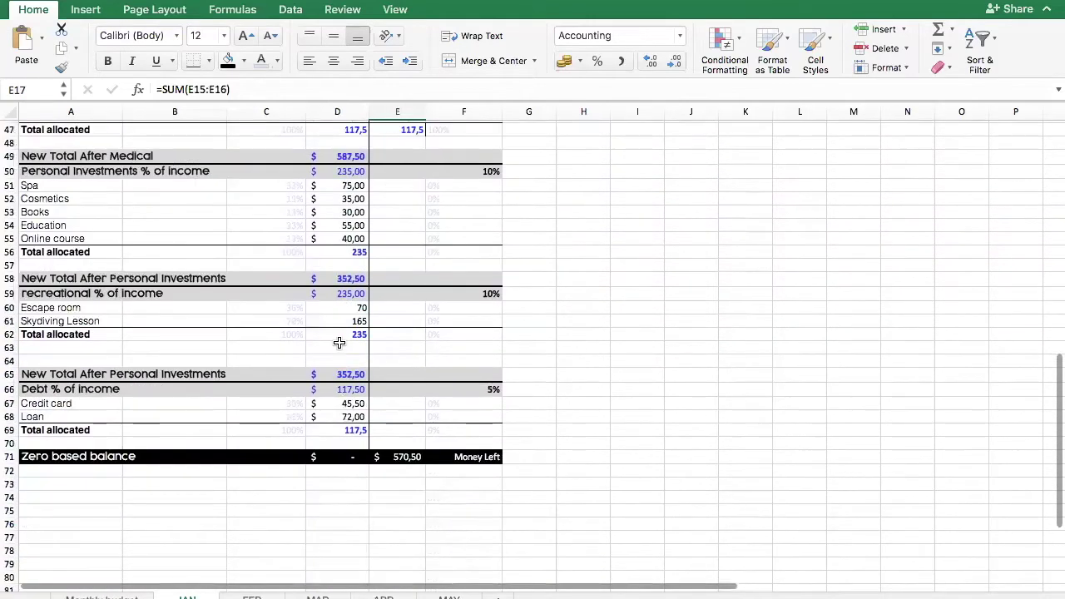
left_click(343, 456)
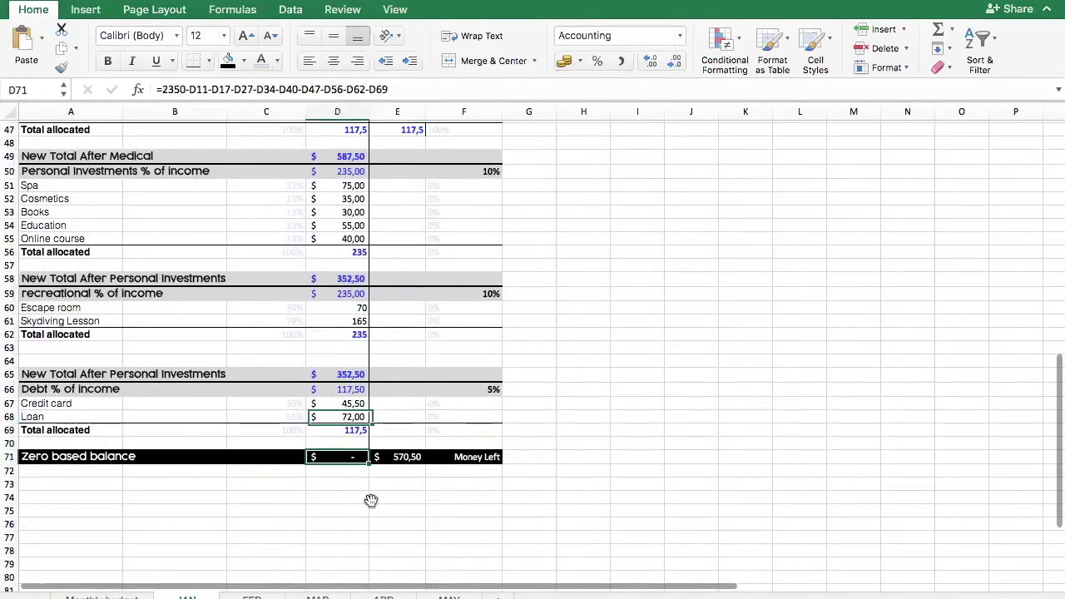
scroll(405, 518, "up", 15)
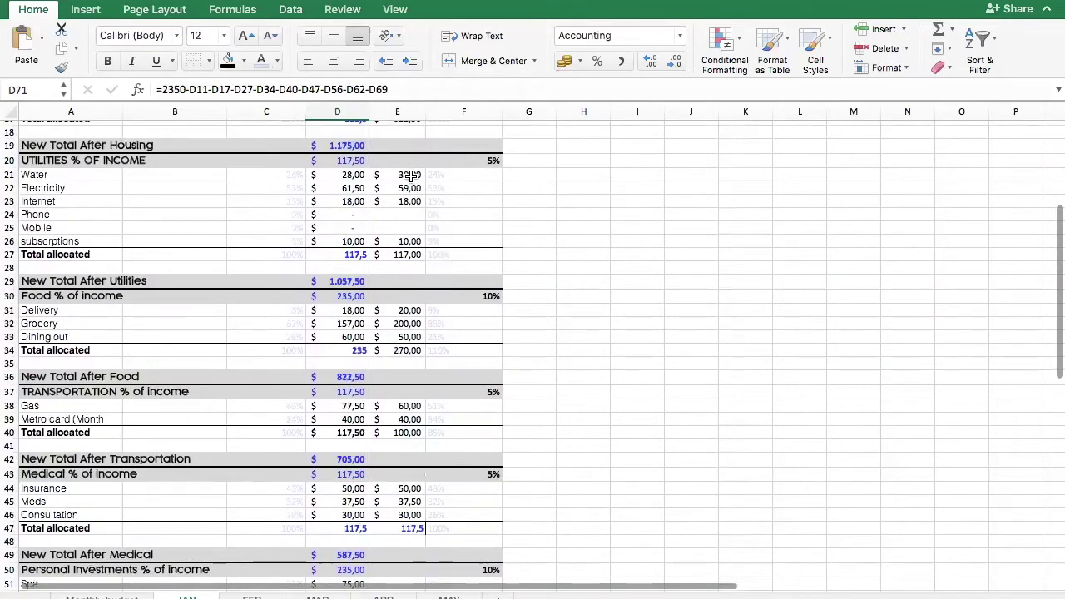
scroll(395, 325, "up", 5)
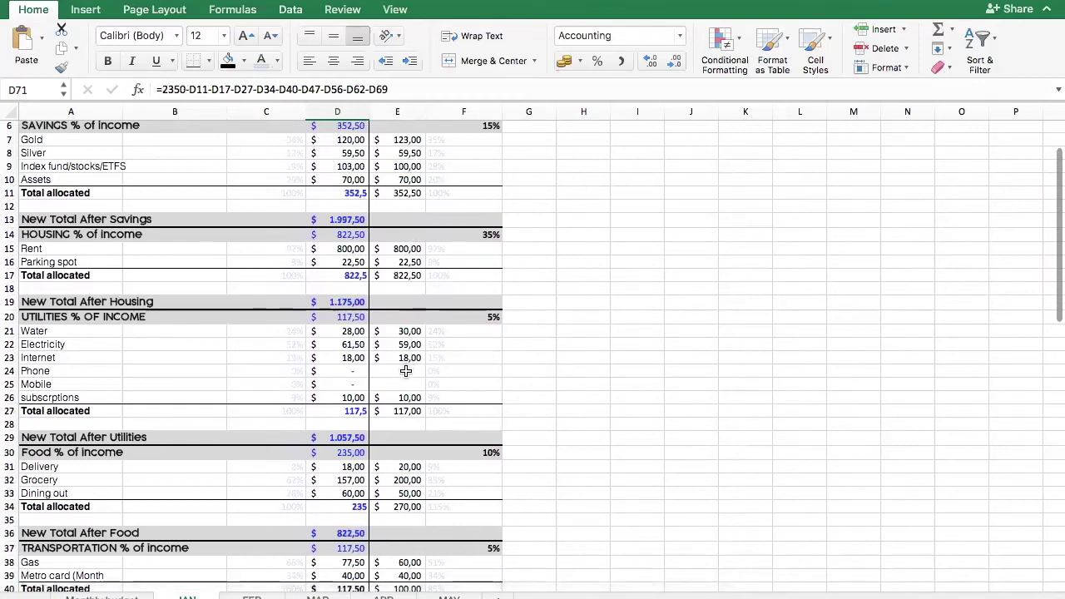
Review the Personal Investments section and its BUDGET amounts for Books, Education and Online course
scroll(407, 366, "down", 10)
scroll(407, 370, "down", 1)
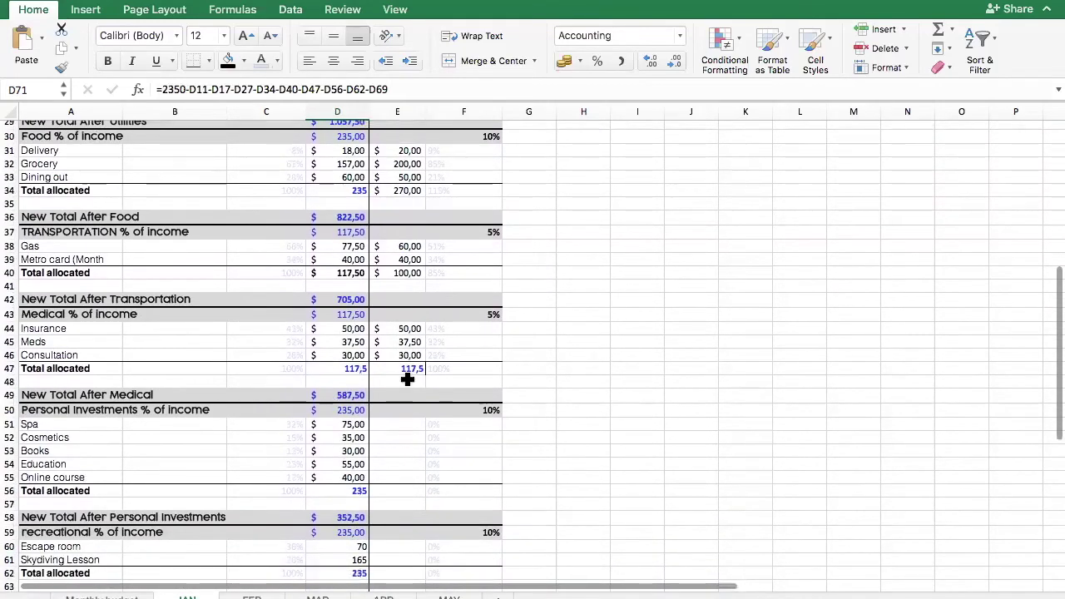
scroll(407, 369, "down", 7)
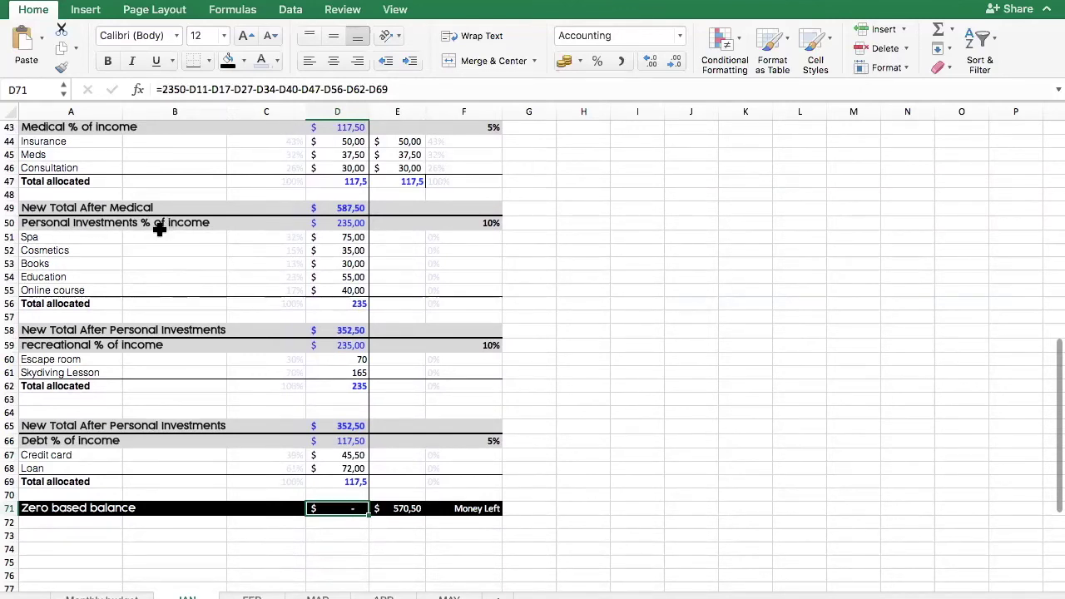
left_click(343, 264)
left_click(334, 277)
left_click(335, 291)
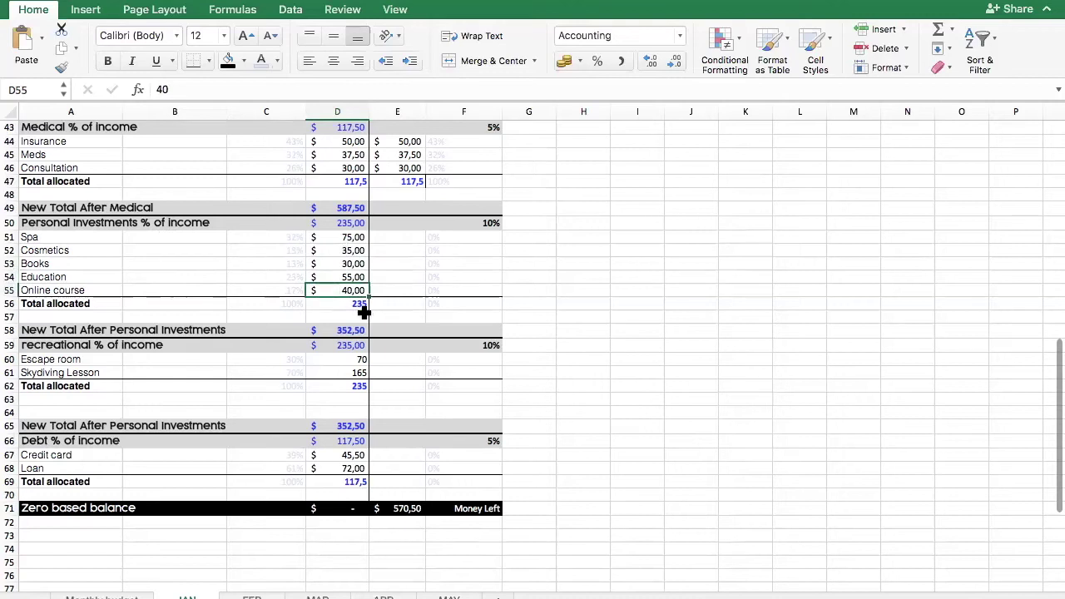
Enter the Personal Investments REAL amounts: Spa 65, Cosmetics 10, Books 50, Education 55 and Online course 0
left_click(405, 235)
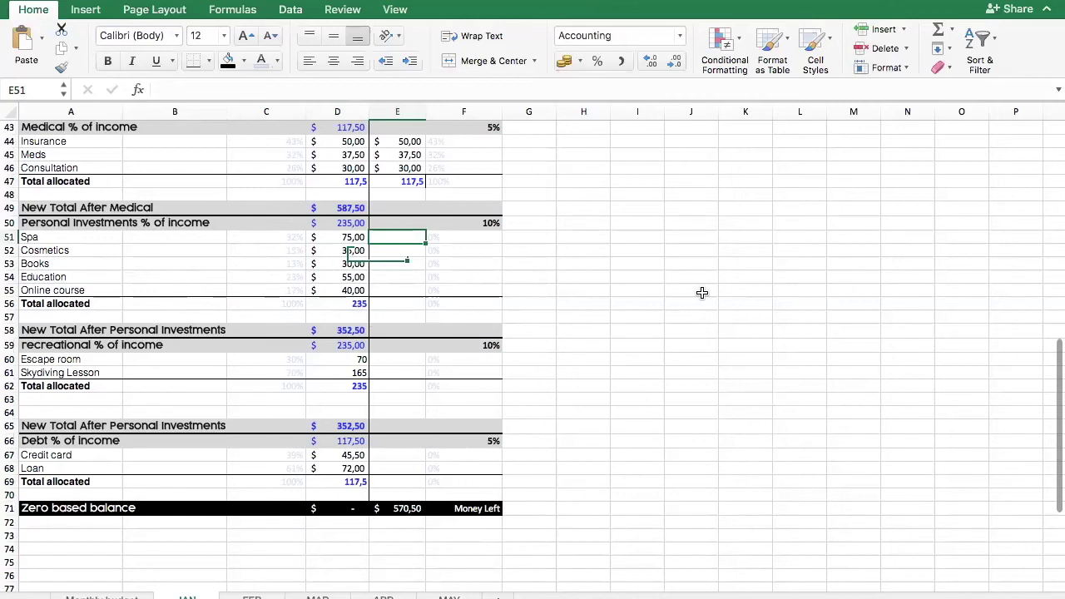
type("65")
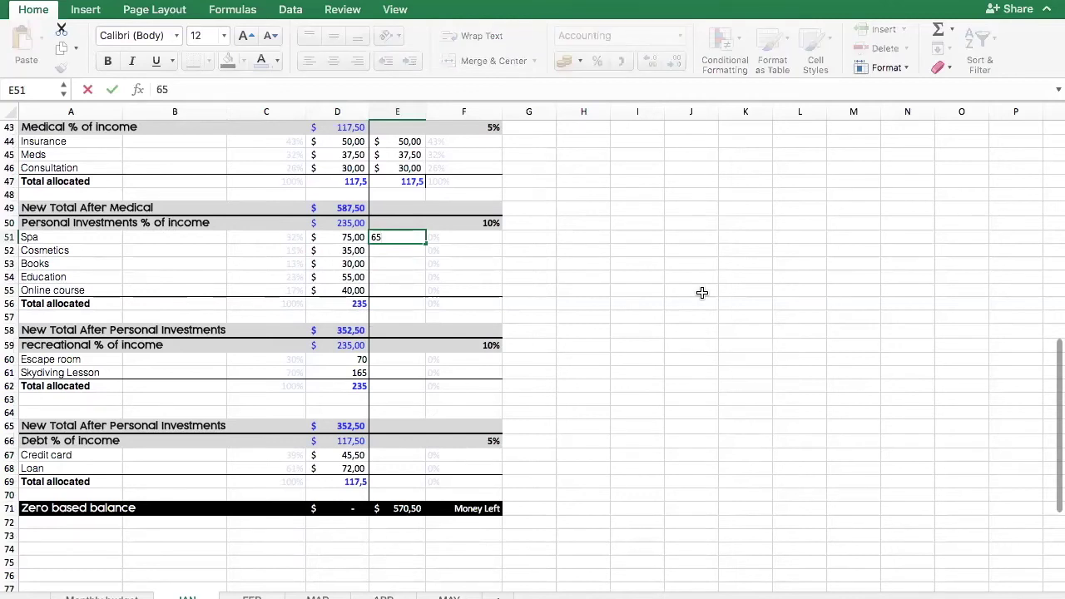
key("Return")
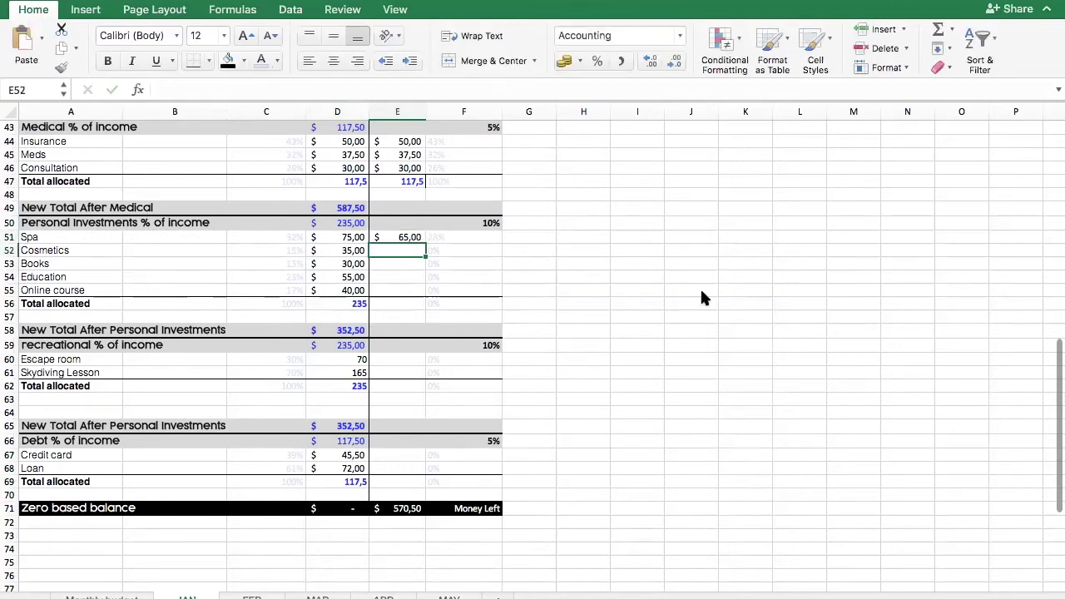
type("10")
key("Return")
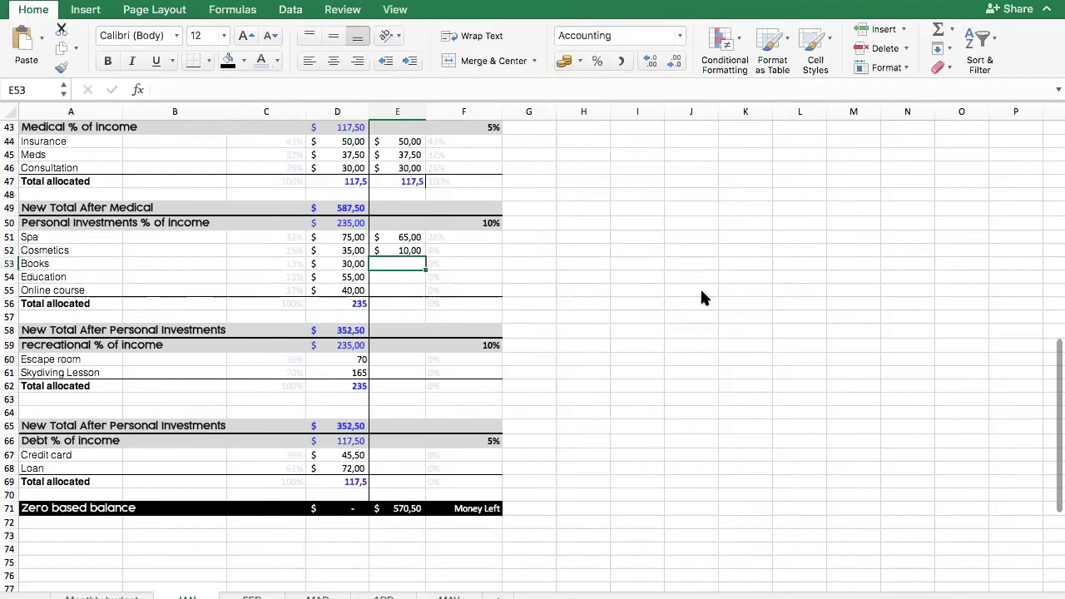
type("50")
key("Return")
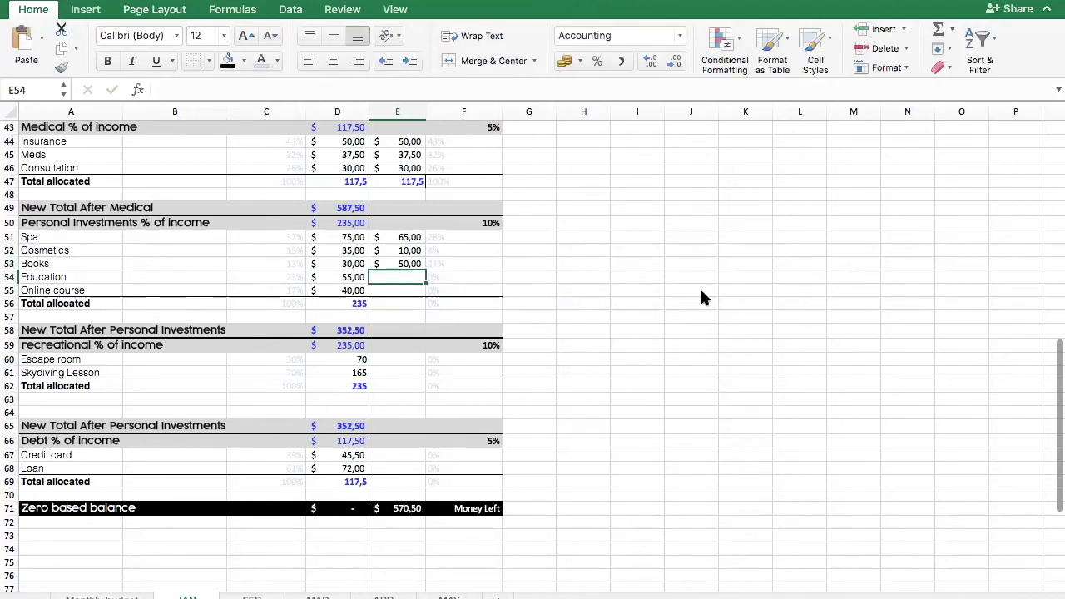
type("55")
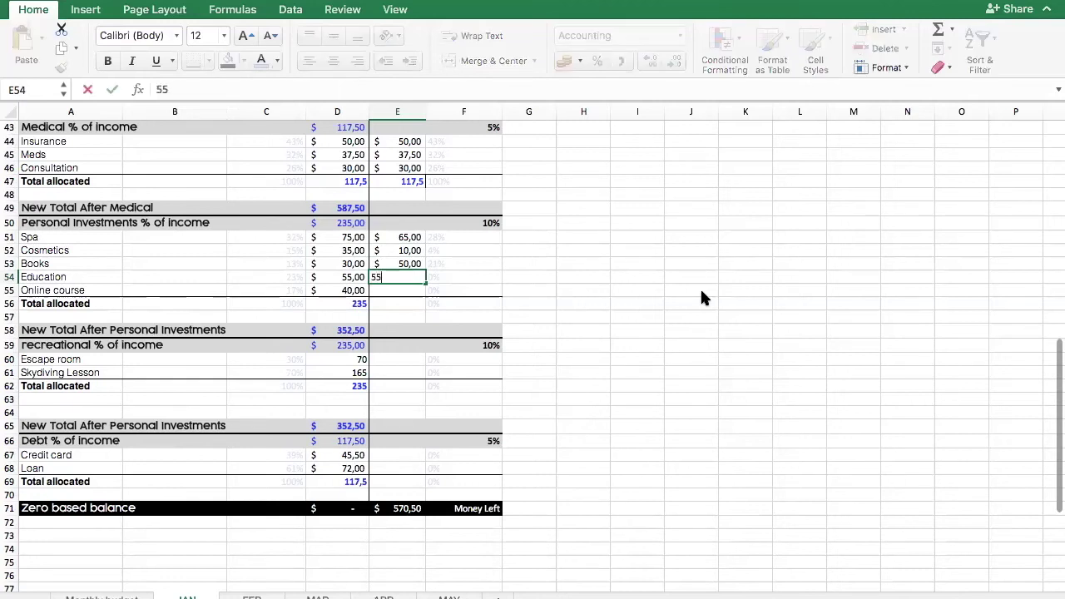
key("Return")
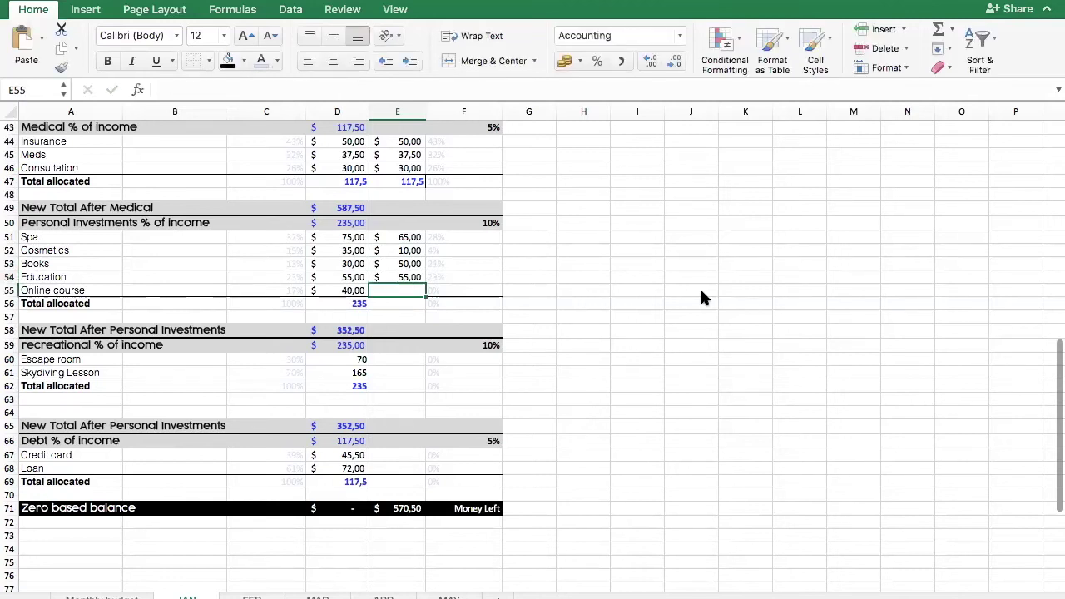
type("0")
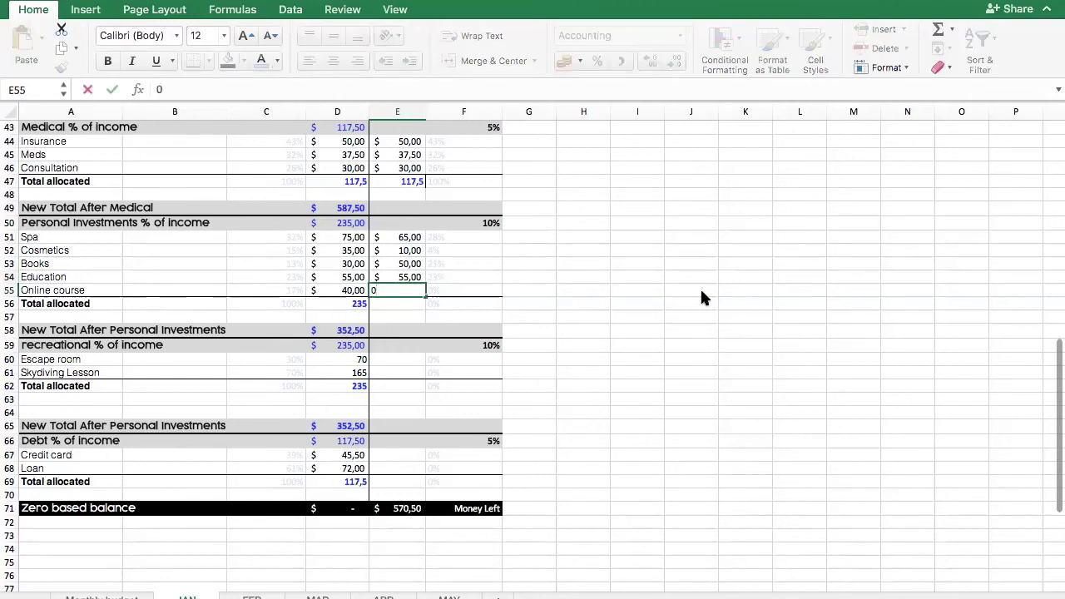
key("Return")
Total the Personal Investments REAL amounts in E56 with a SUM formula over E51:E55
type("=sum")
key("Down")
key("Tab")
key("Up")
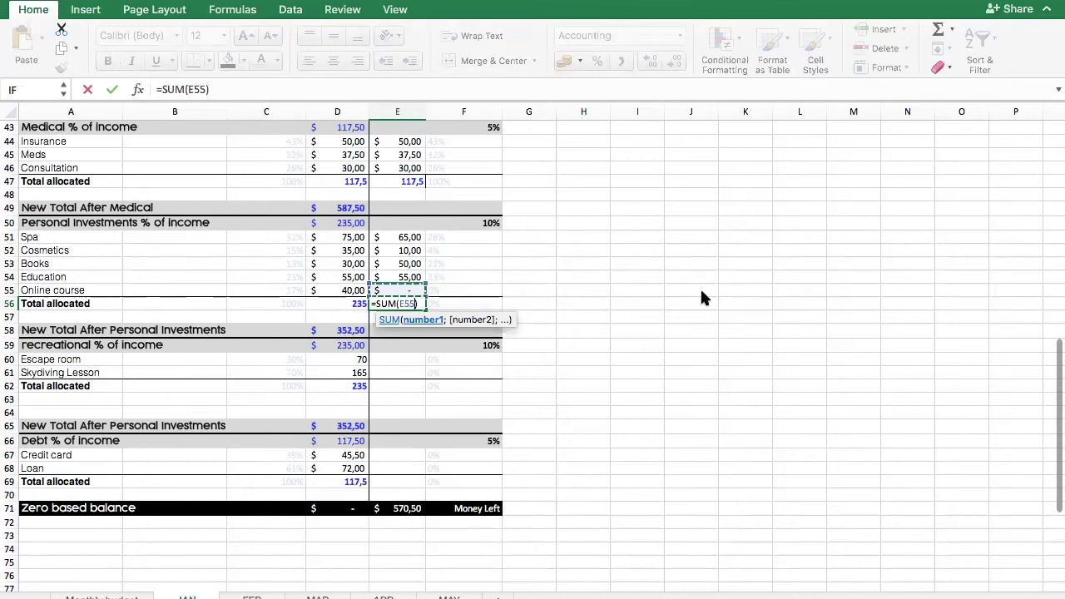
key("shift+Up")
key("shift+Up")
key("shift+Up")
key("shift+Up")
key("Return")
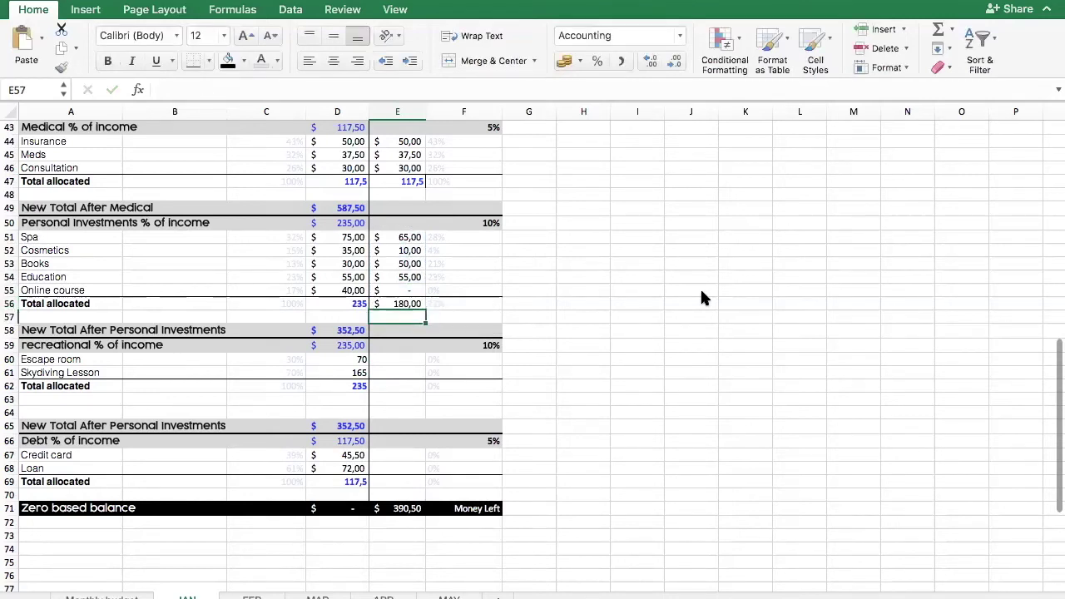
Set the REAL amount for Escape room in the recreational section to 70
key("Down")
key("Down")
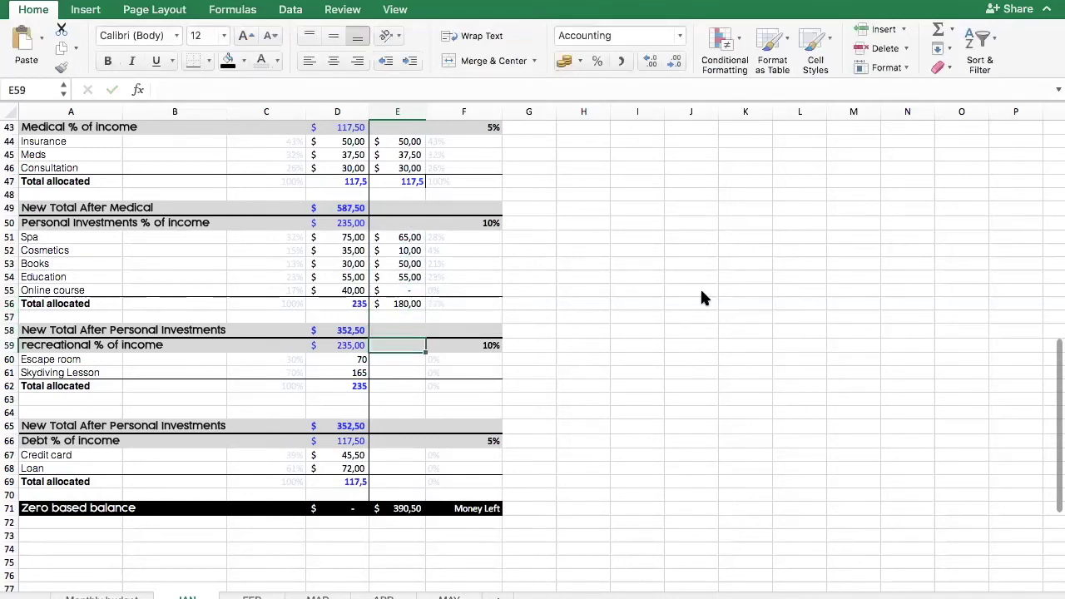
key("Down")
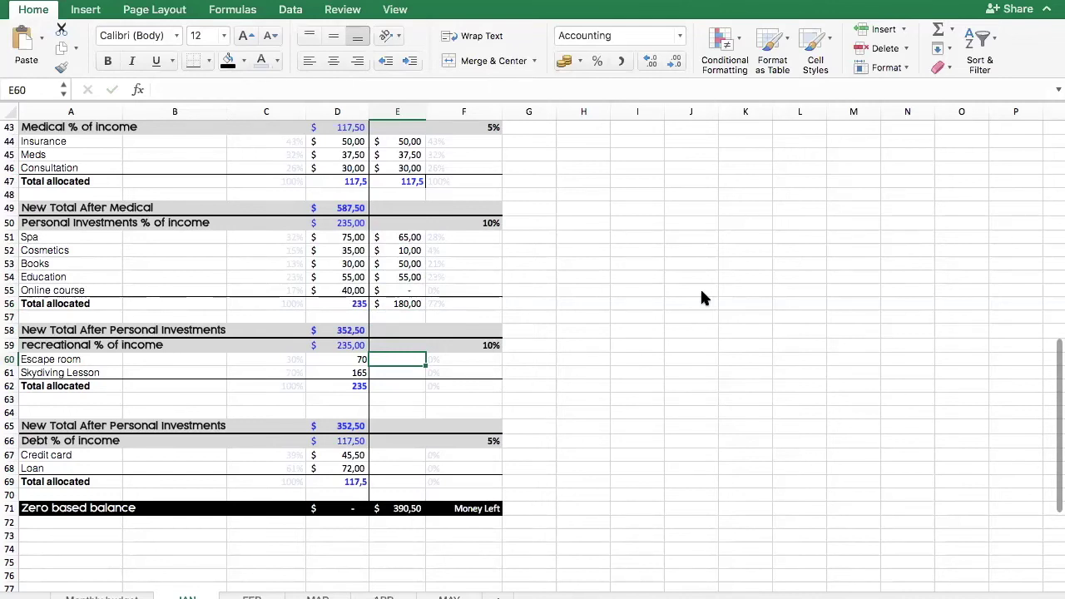
type("70")
key("Return")
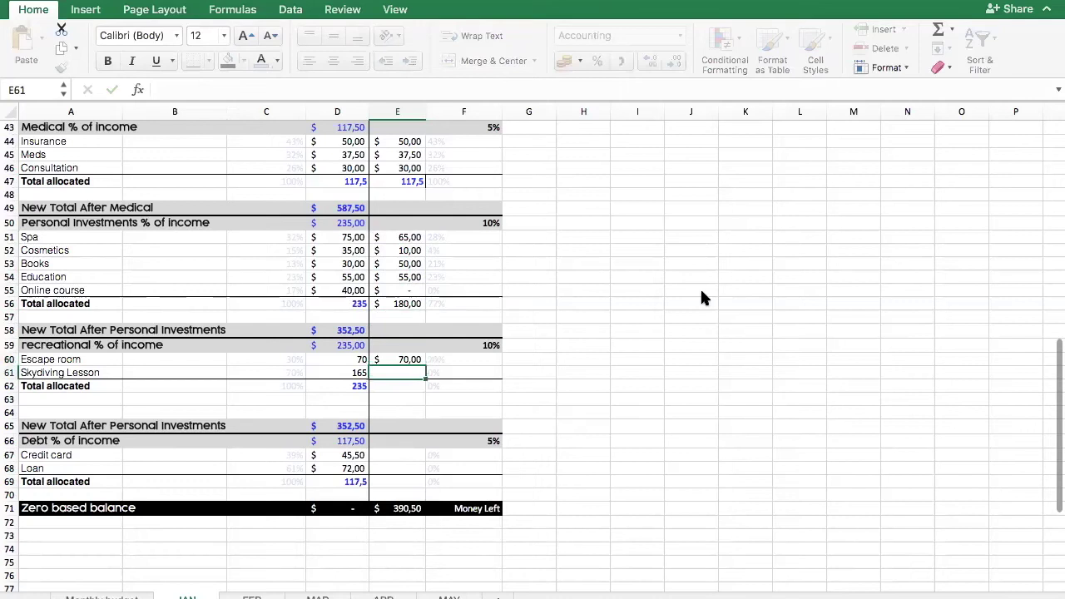
Set the Skydiving Lesson REAL amount to 165 and total the recreational REAL amounts in E62 with a SUM over E60:E61
type("165")
key("Return")
type("=sum")
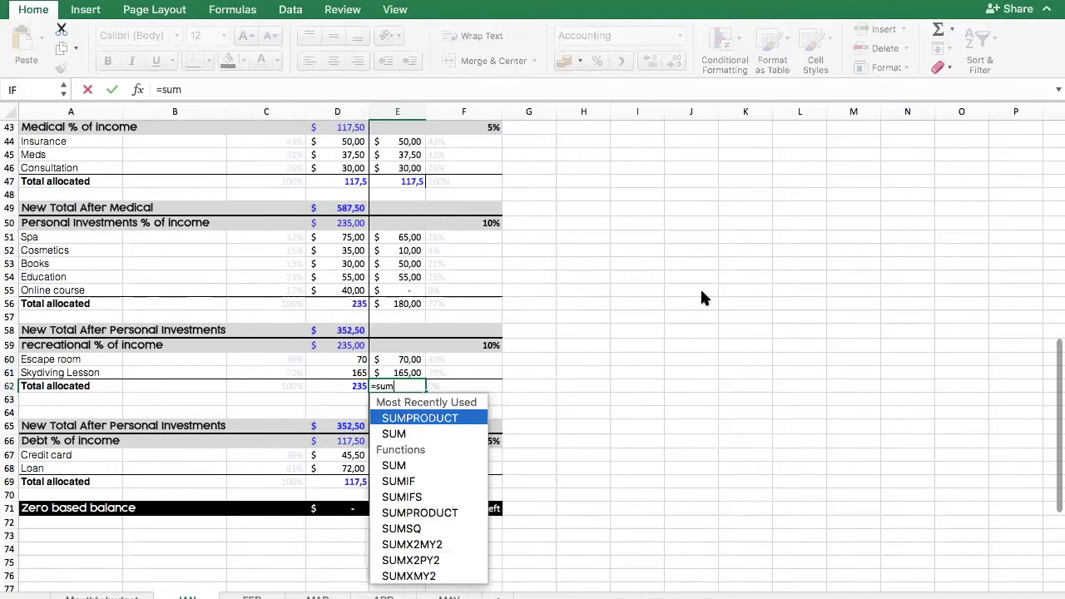
key("Down")
key("Tab")
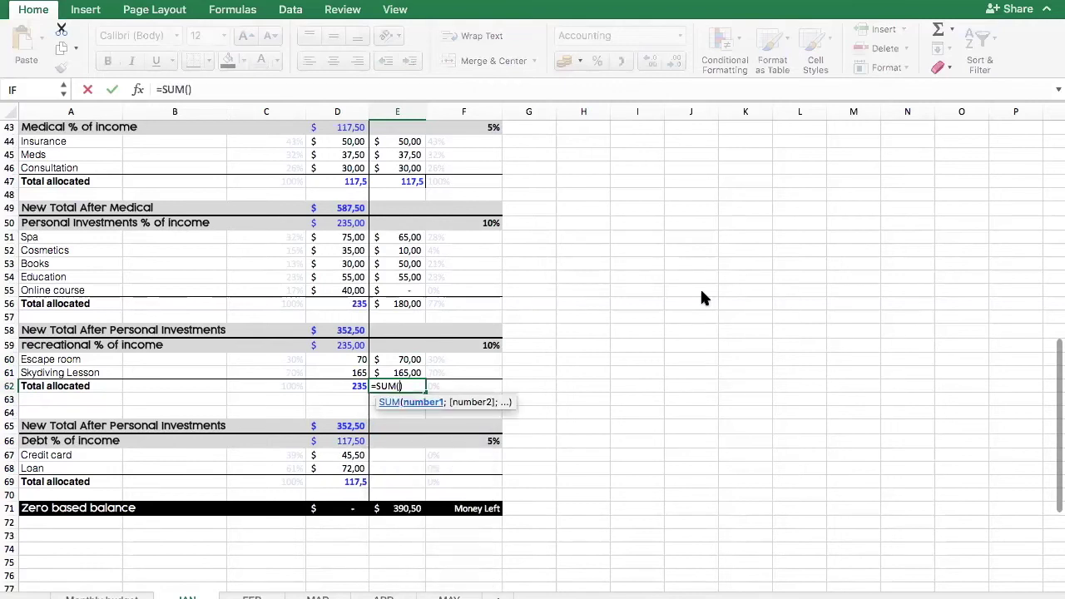
key("Up")
key("shift+Up")
key("Return")
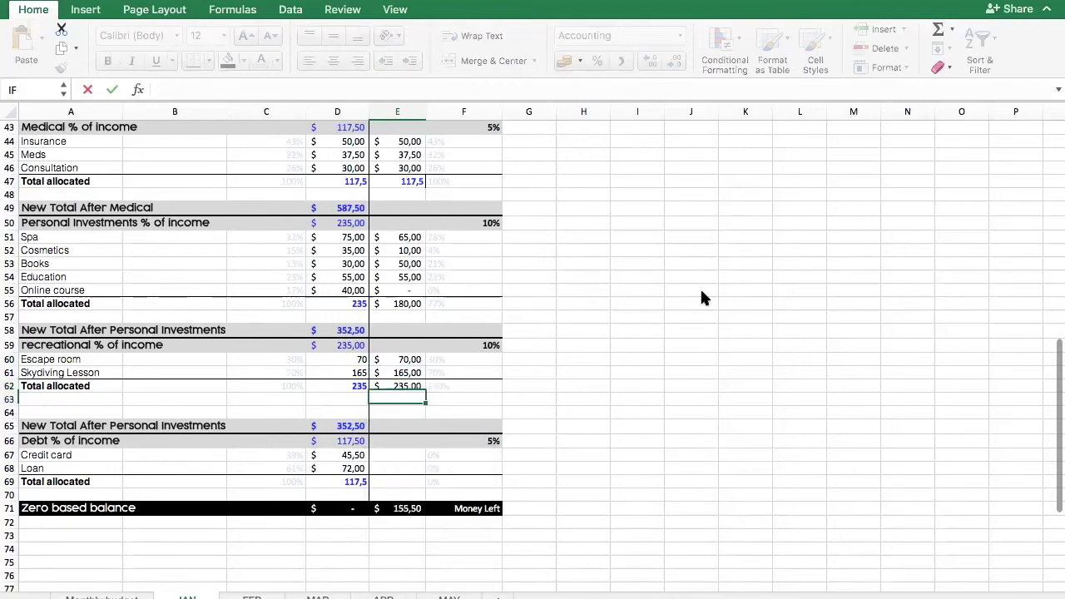
Enter the Debt section's REAL amounts: Credit card 45,5 and Loan 72
key("Down")
key("Down")
key("Down")
key("Down")
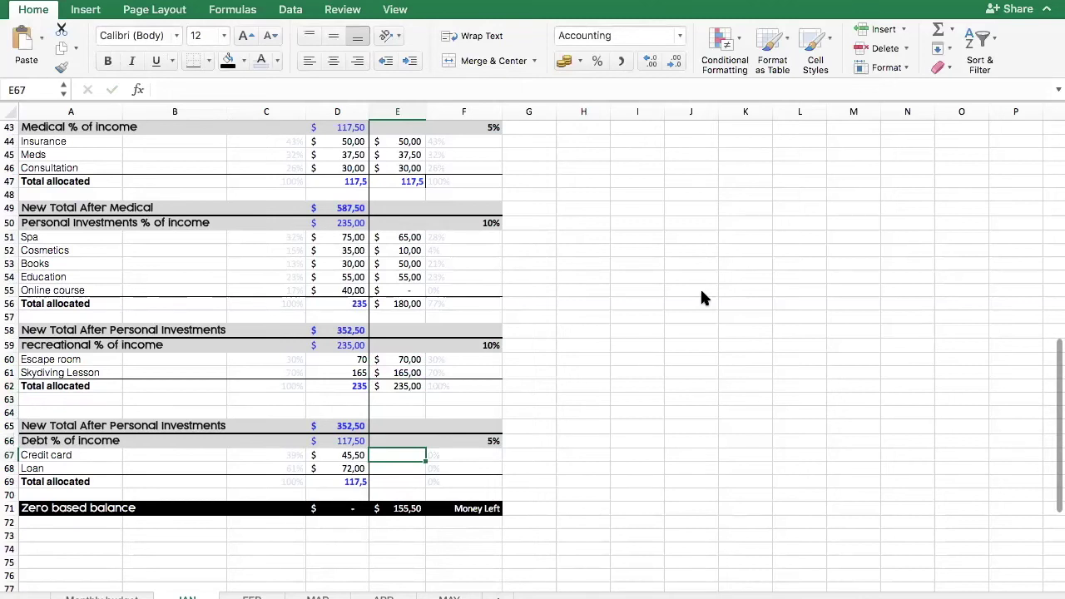
type("45")
type("5")
key("Return")
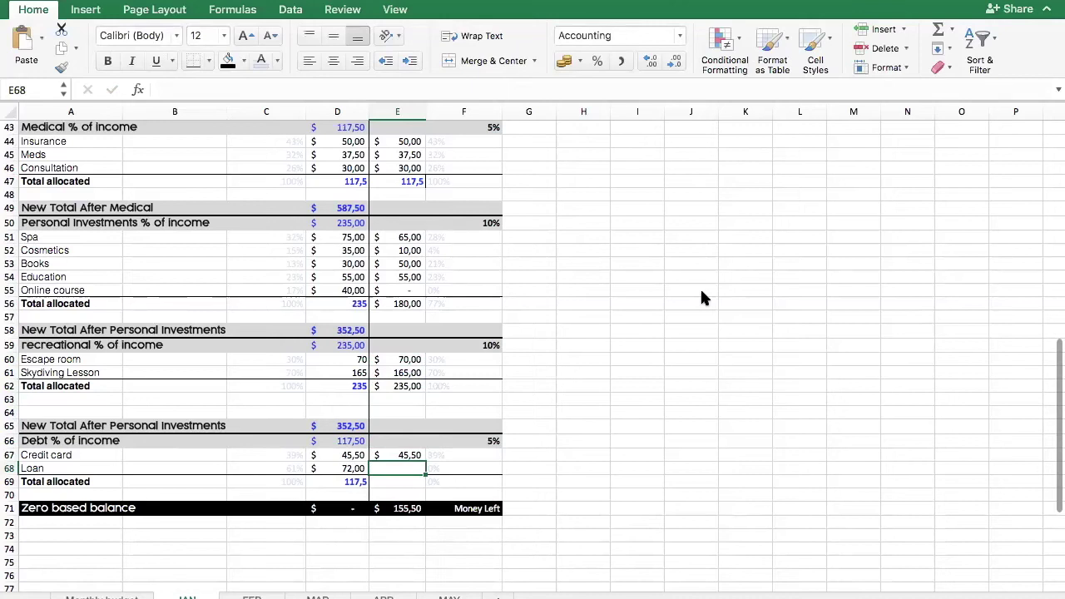
type("72")
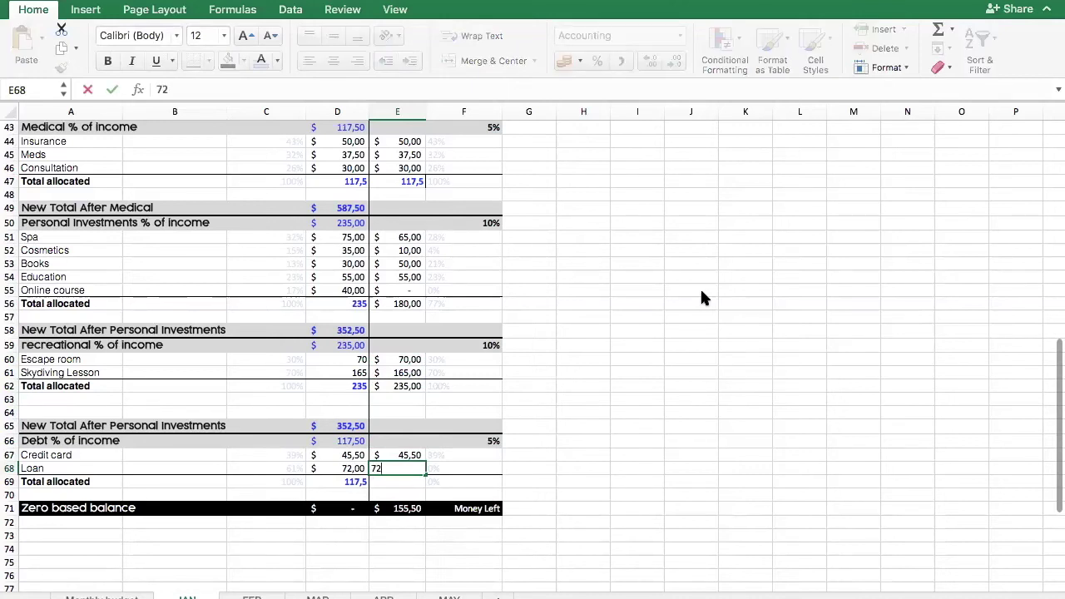
key("Return")
Total the Debt REAL amounts in E69 with a SUM formula over E67:E68
type("=")
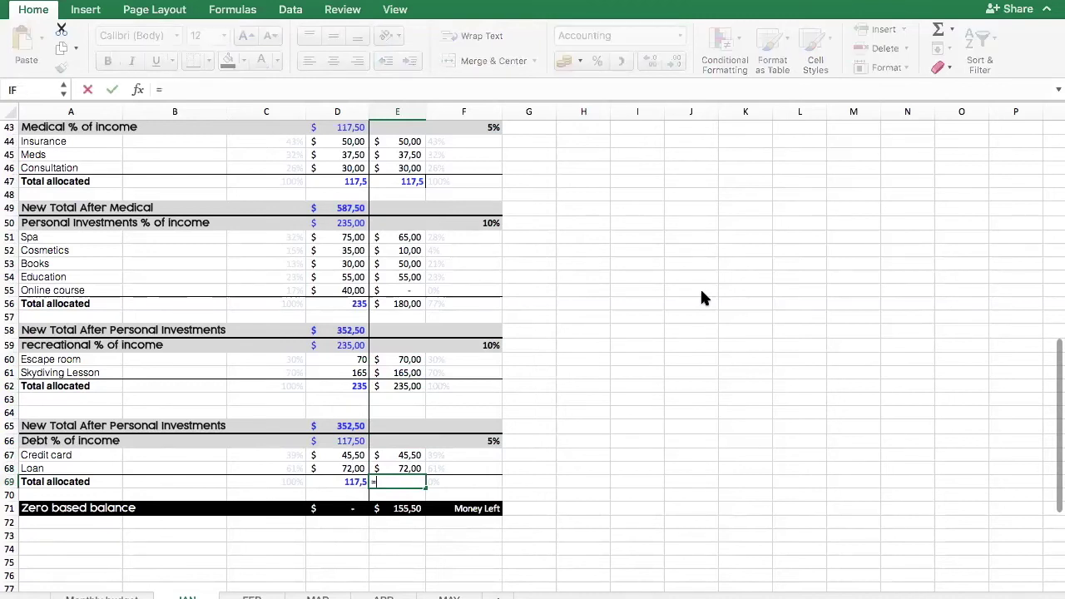
type("sum")
key("Down")
key("Tab")
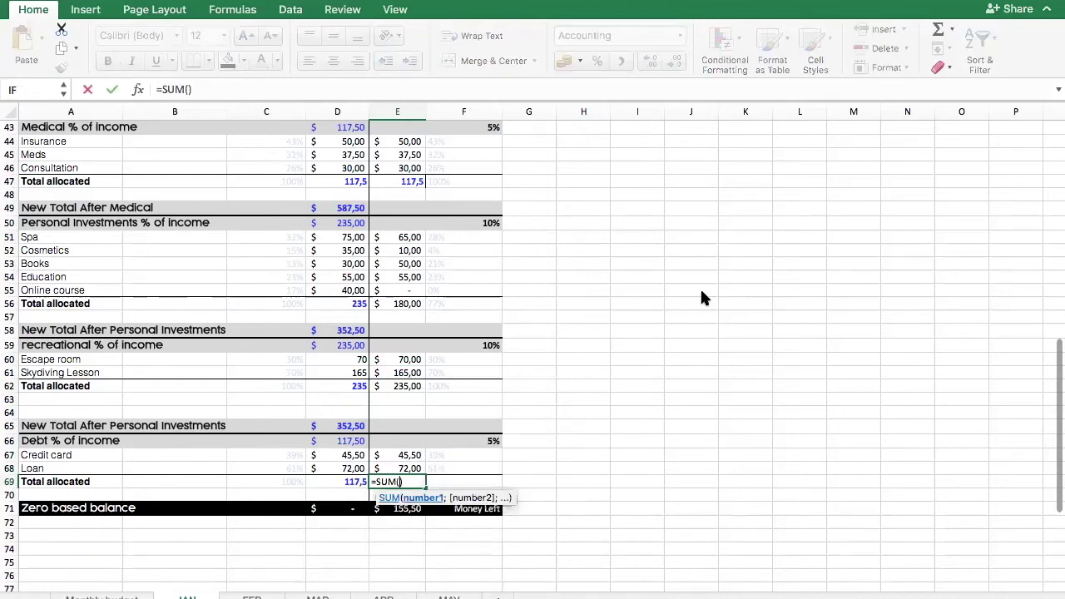
key("Up")
key("shift+Up")
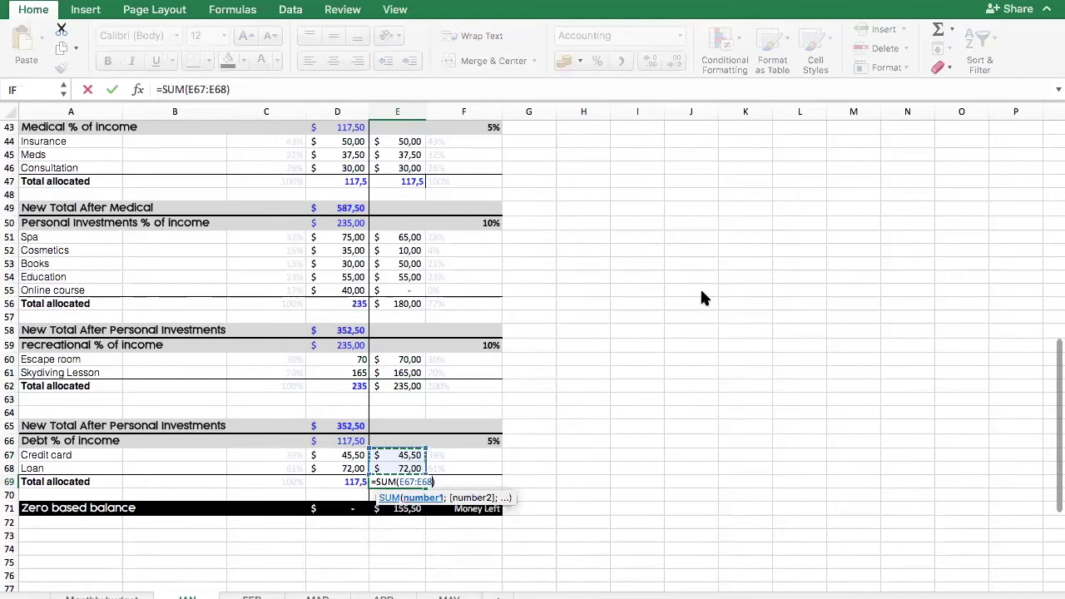
key("Return")
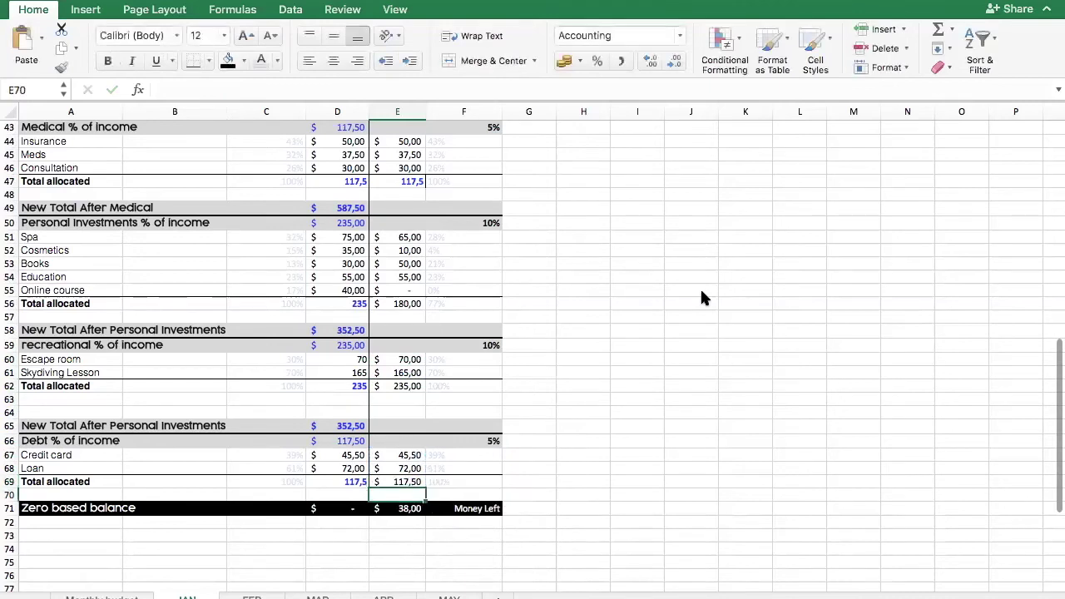
Put the money left toward the Credit card by changing its REAL amount in E67 to the formula =45,5+38
key("Down")
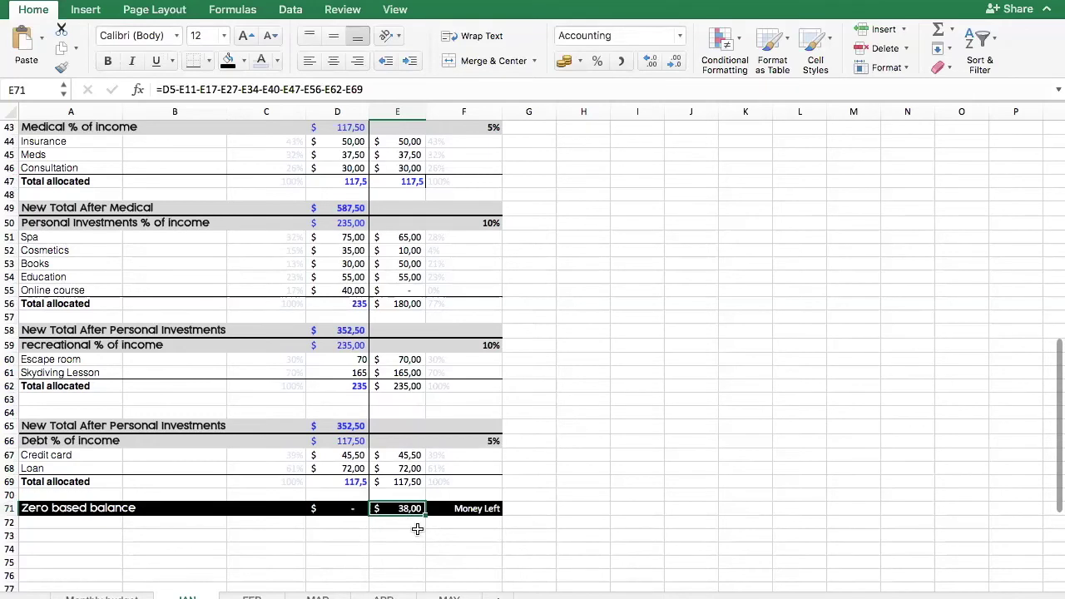
left_click(408, 455)
double_click(407, 455)
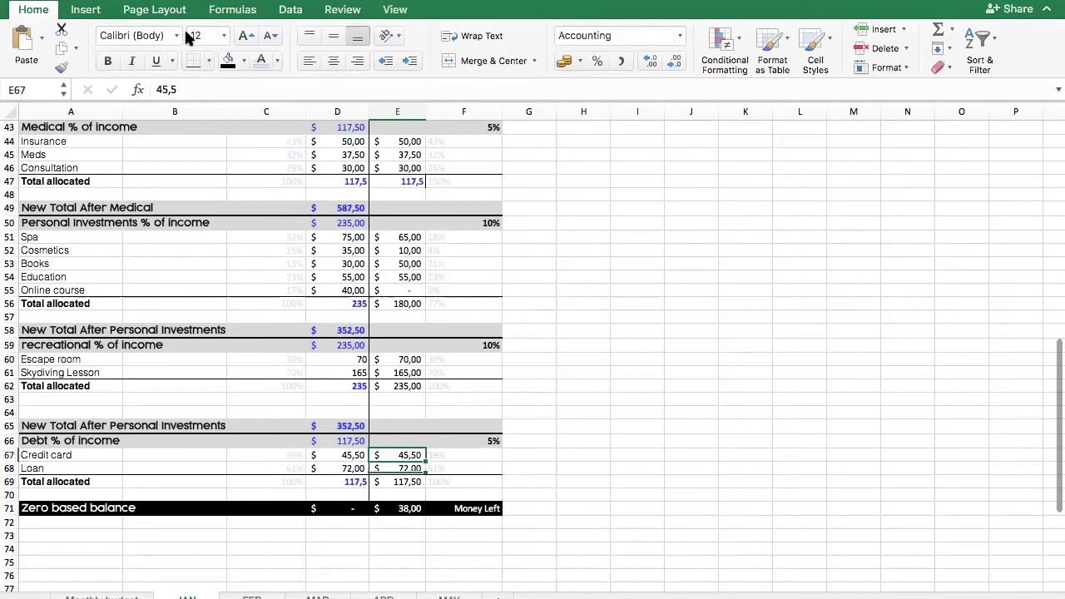
type("+")
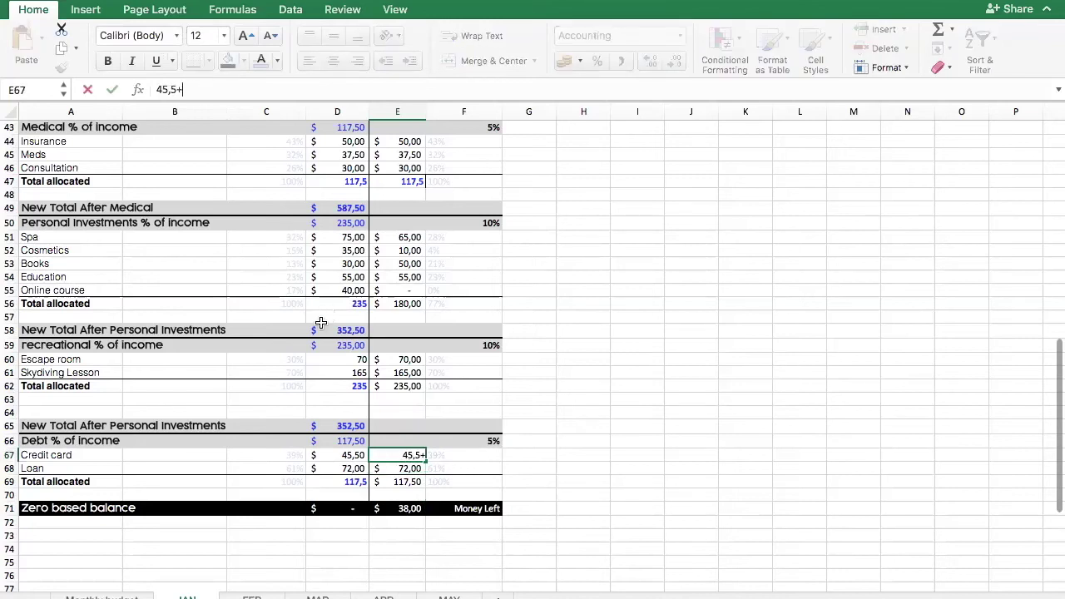
type("38")
key("Return")
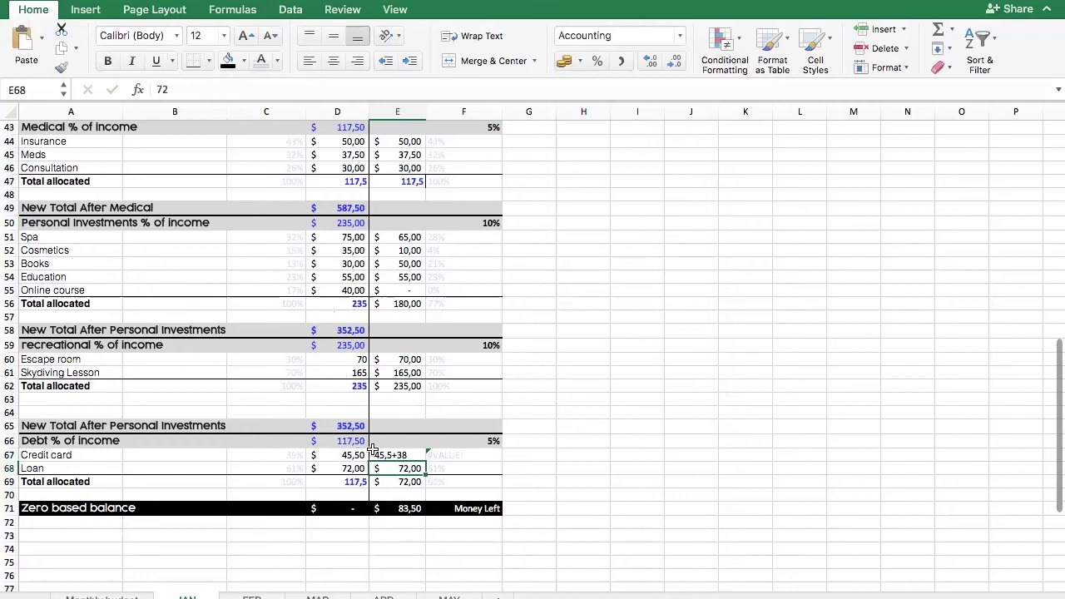
left_click(154, 89)
type("=")
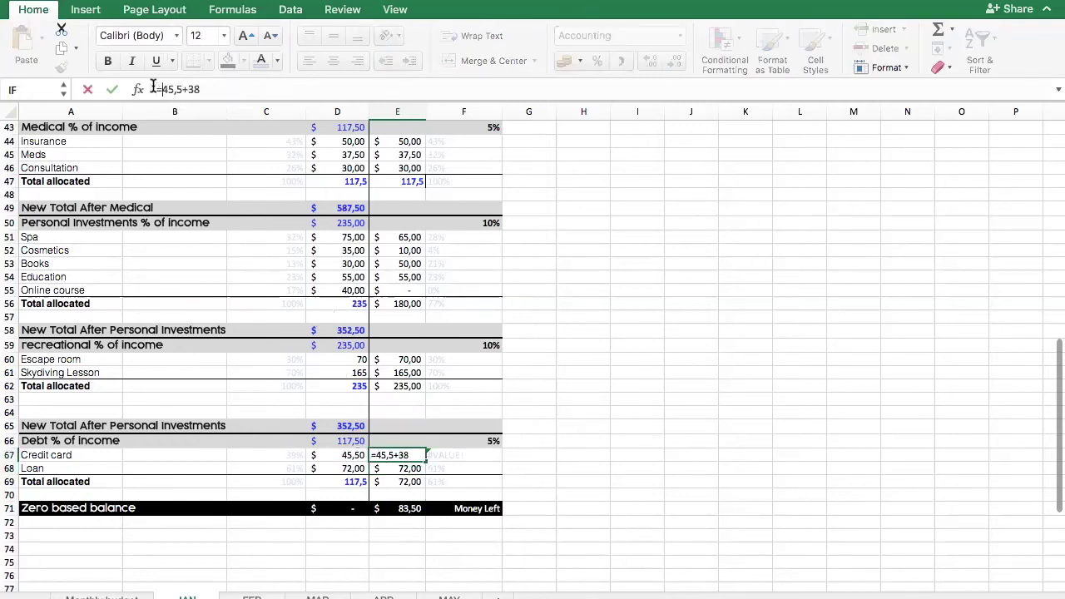
key("Return")
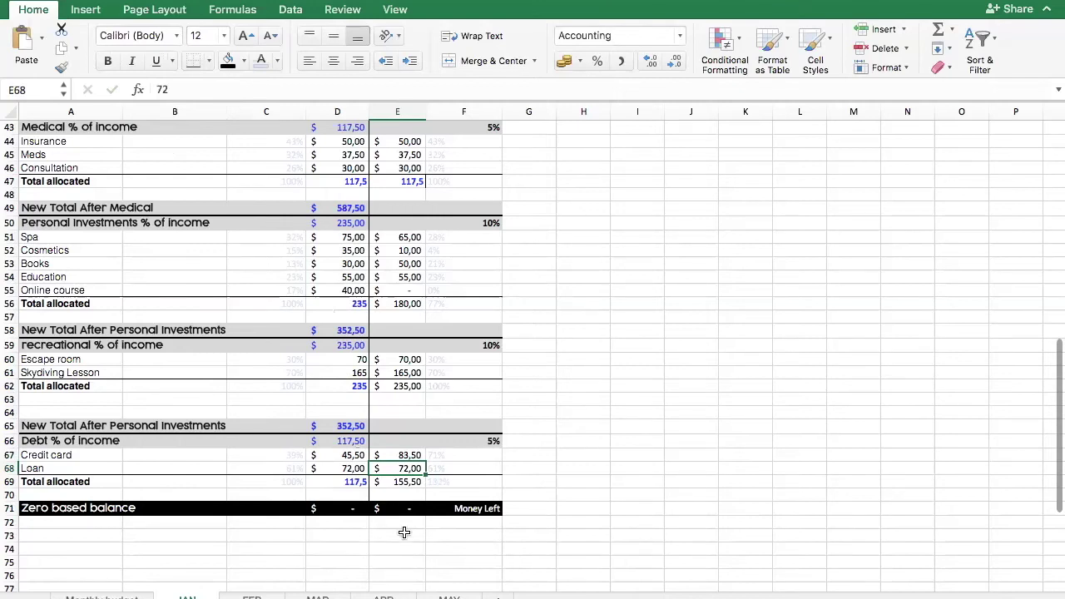
Review the January sheet's BUDGET, REAL and PERCENTAGE columns from the income rows through every category to the Zero based balance
scroll(405, 532, "up", 15)
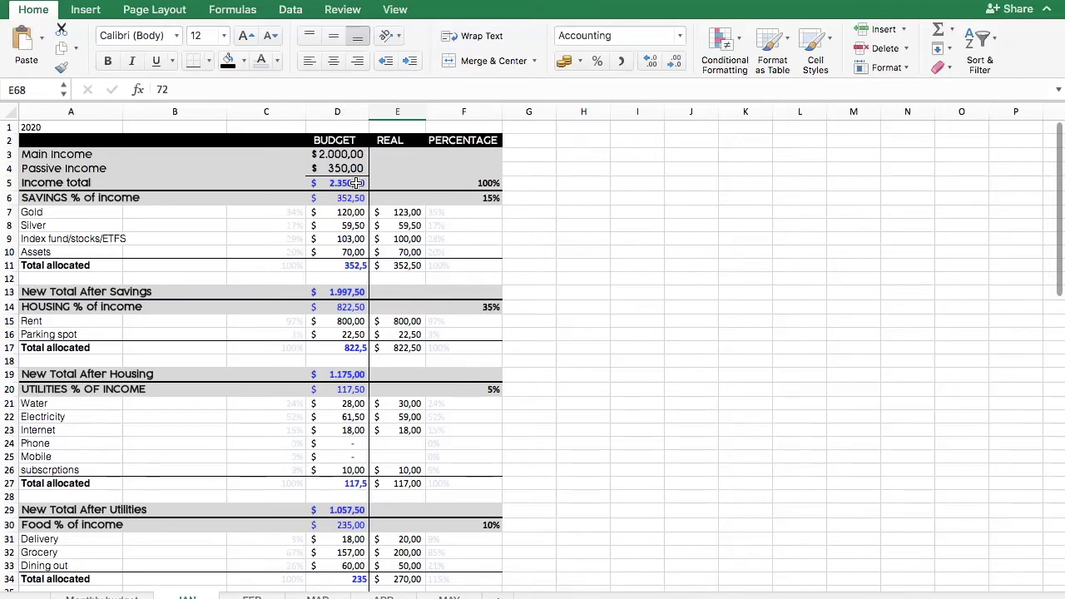
scroll(356, 183, "down", 3)
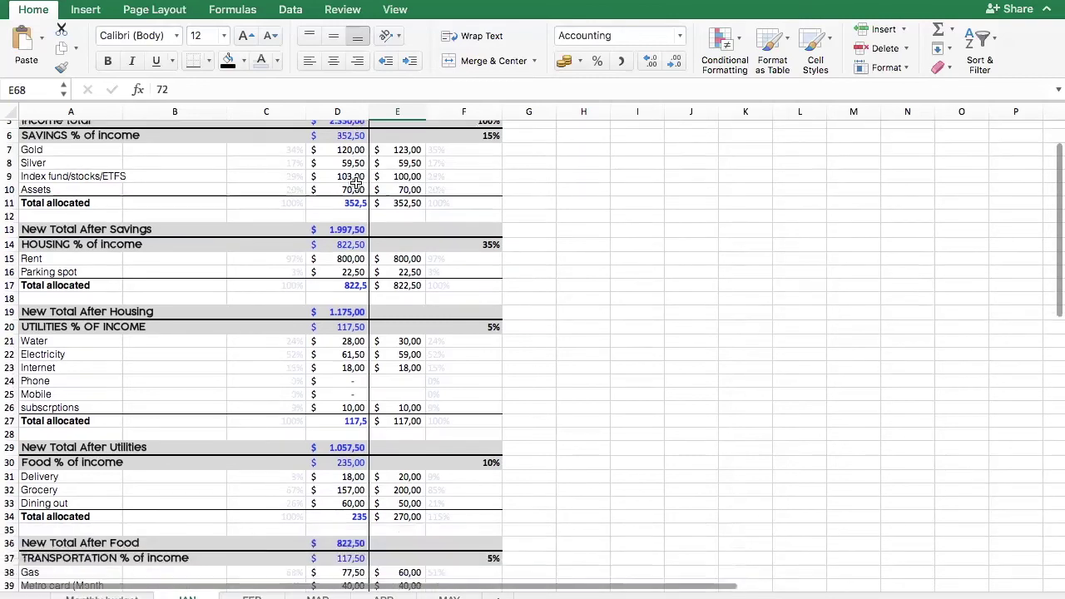
scroll(356, 183, "down", 10)
scroll(356, 183, "up", 12)
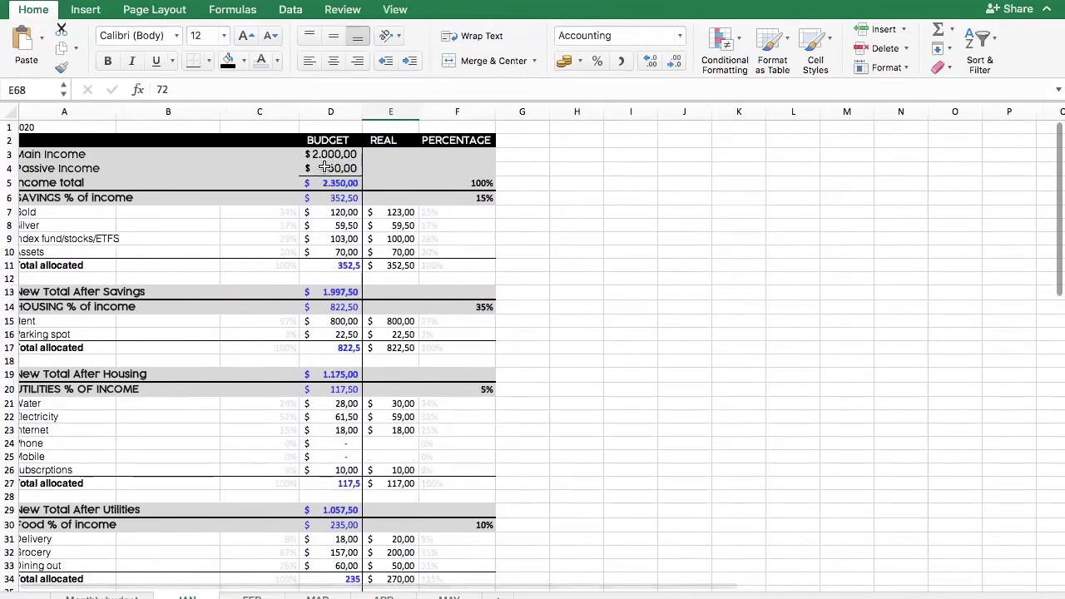
scroll(330, 205, "down", 1)
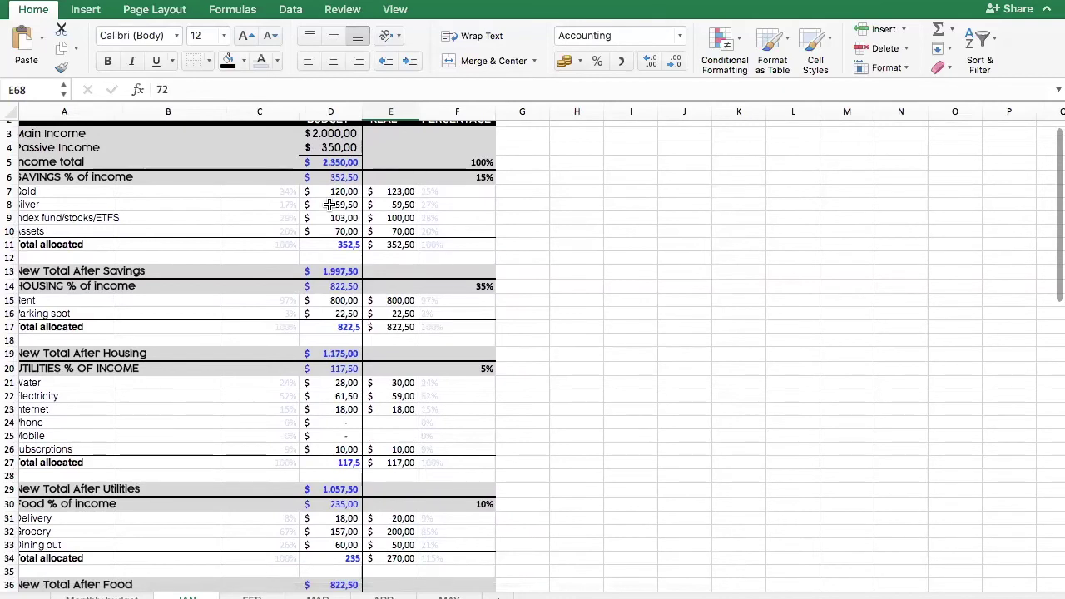
scroll(330, 204, "down", 1)
scroll(330, 205, "down", 6)
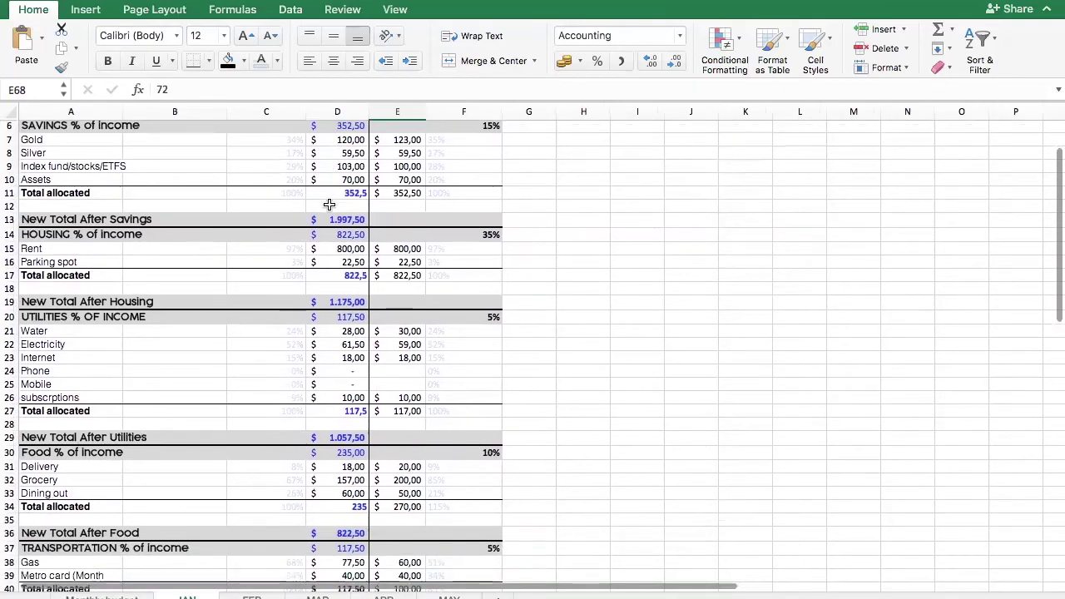
scroll(329, 205, "down", 12)
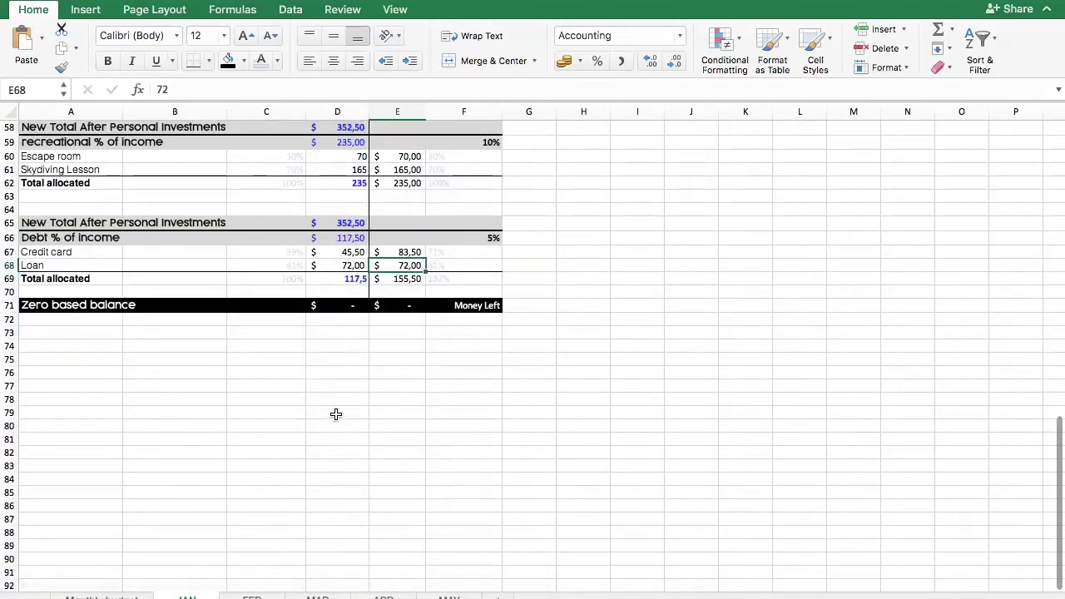
scroll(336, 413, "up", 2)
scroll(335, 413, "up", 2)
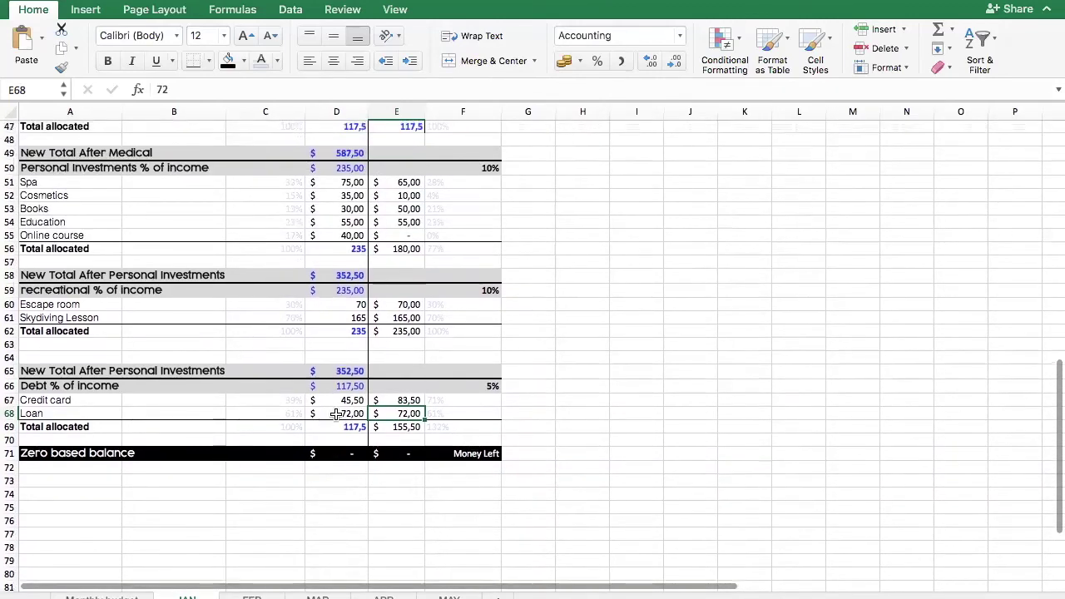
scroll(336, 413, "up", 10)
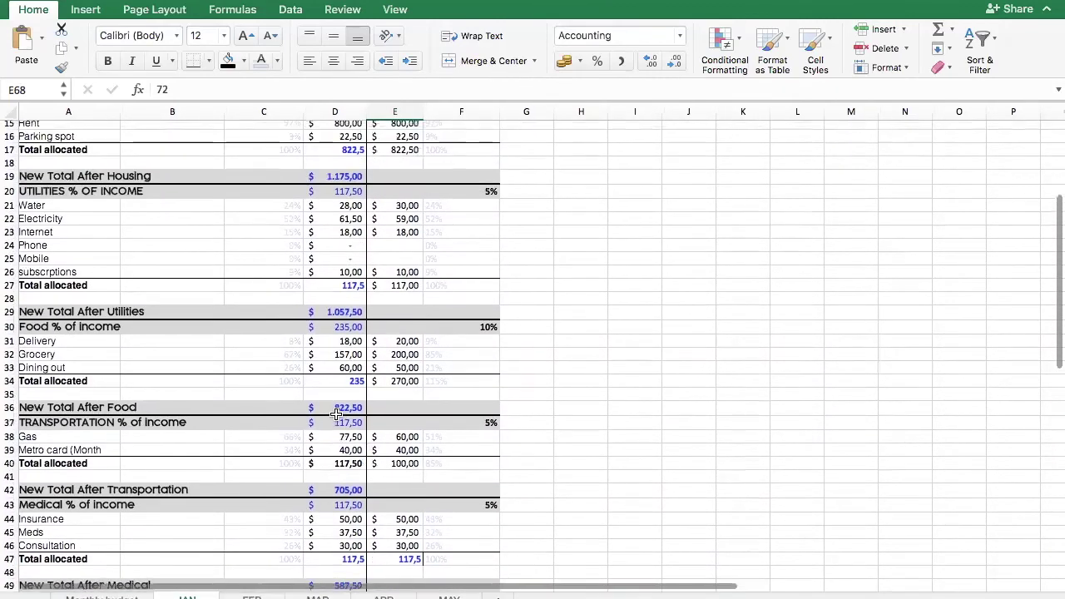
scroll(335, 414, "up", 5)
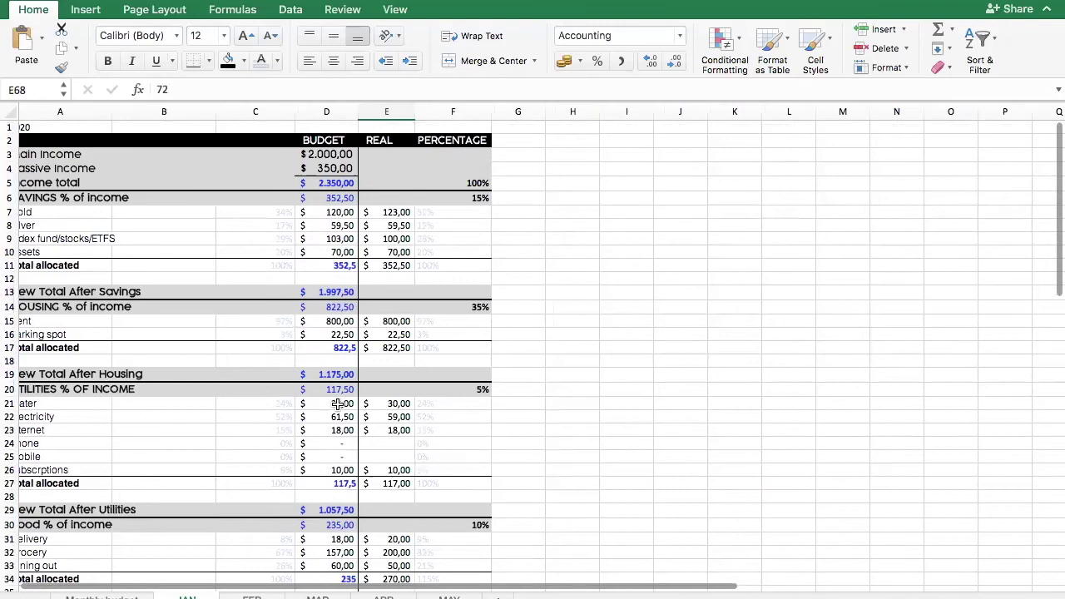
scroll(340, 403, "left", 1)
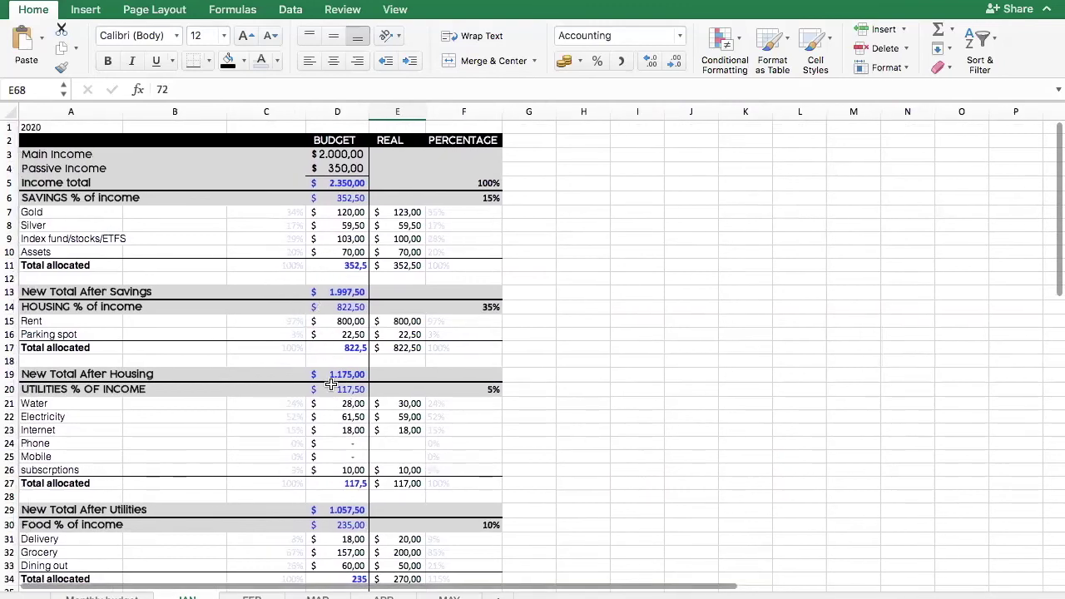
scroll(357, 434, "down", 5)
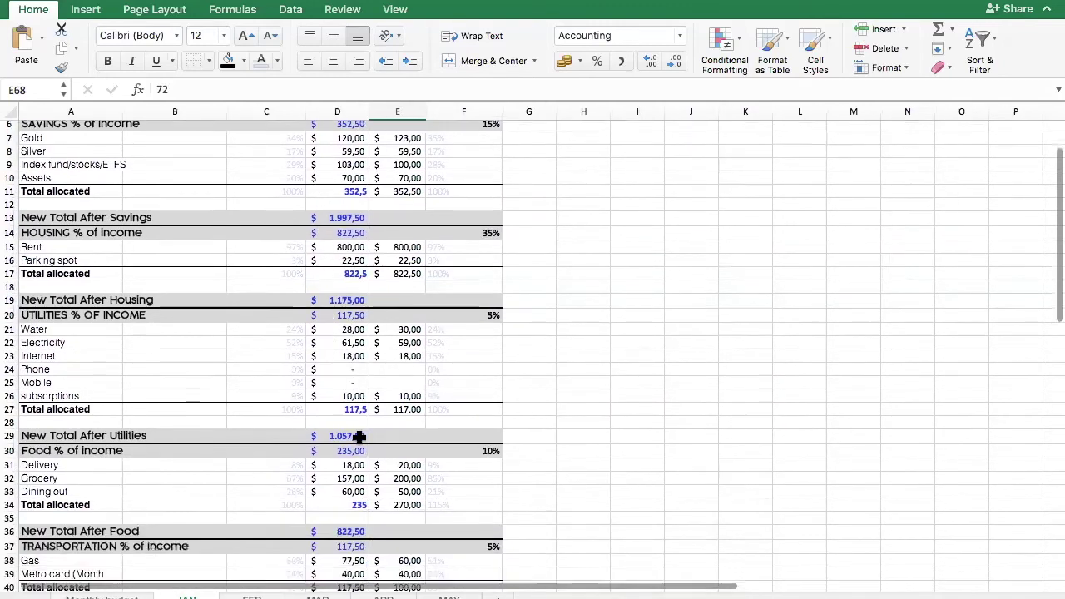
scroll(358, 439, "down", 9)
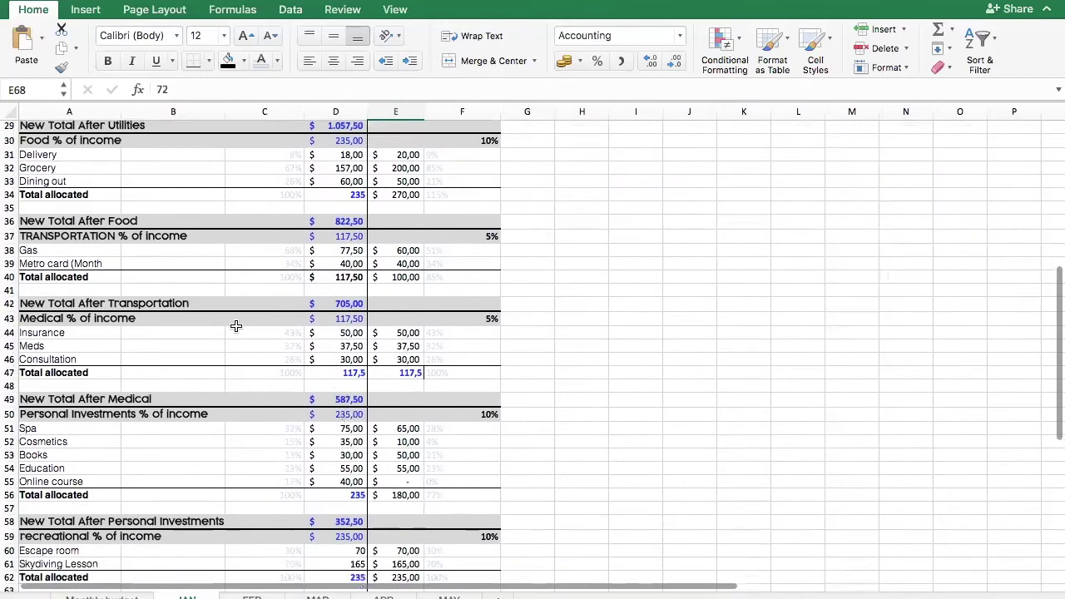
scroll(371, 364, "down", 5)
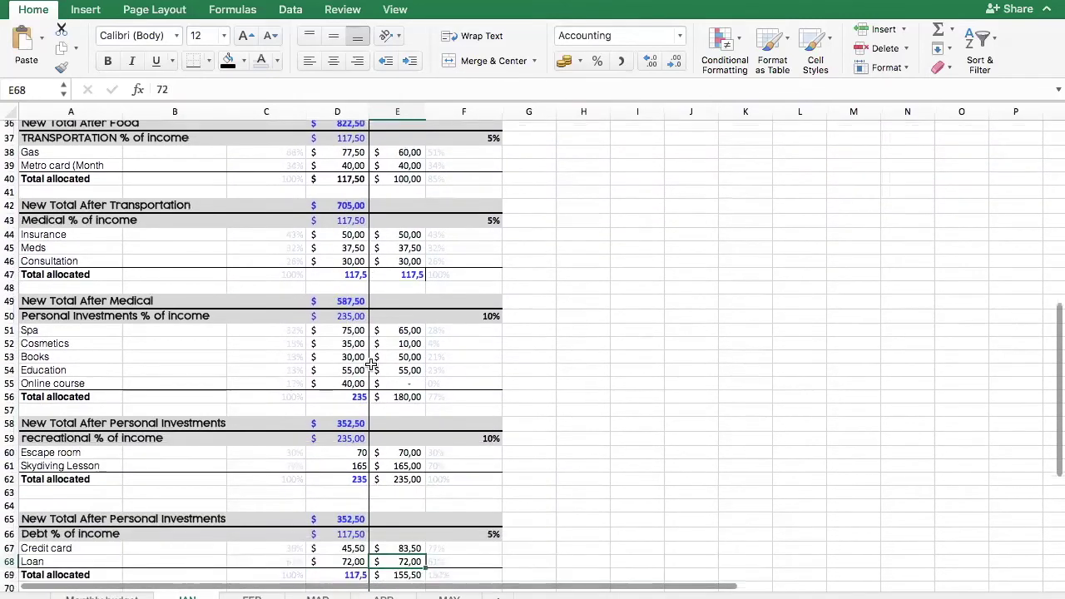
scroll(371, 363, "down", 1)
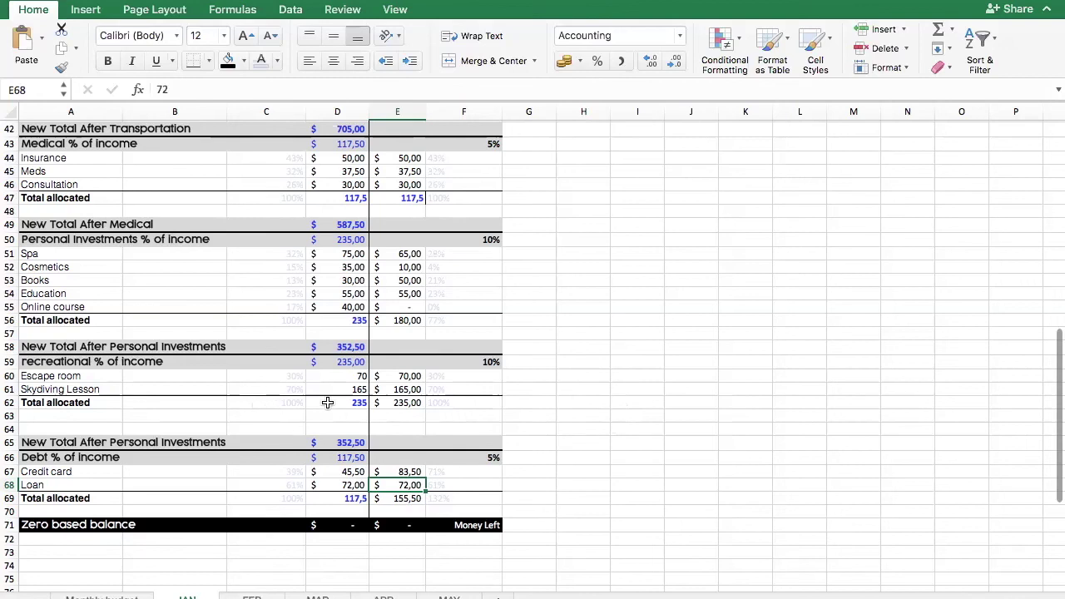
scroll(289, 332, "up", 10)
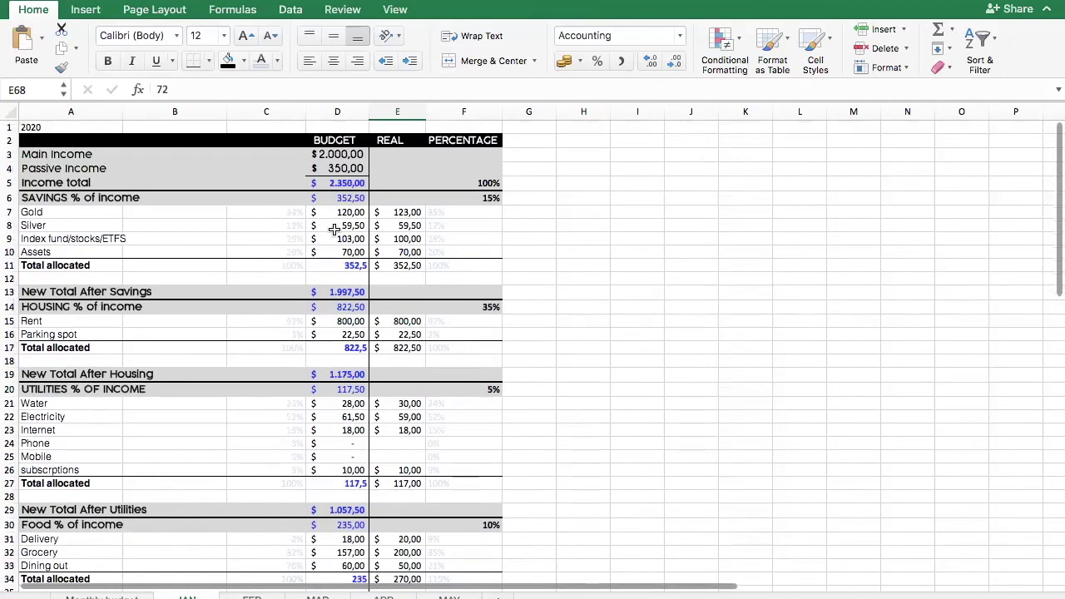